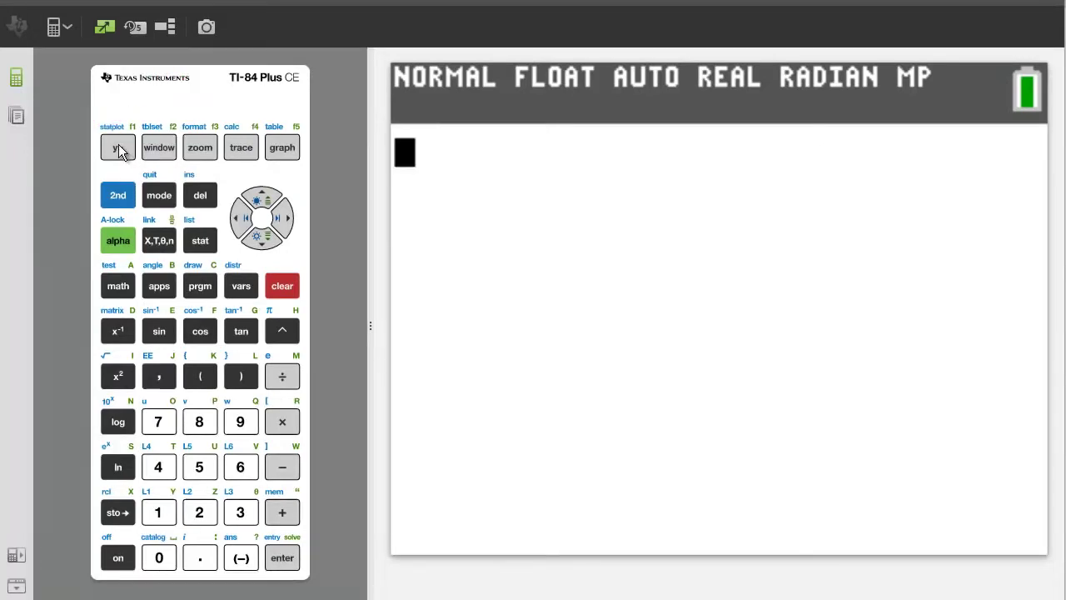
- Check the Y= editor to confirm Y1 through Y9 hold no functions
{"action": "key", "text": "F1"}
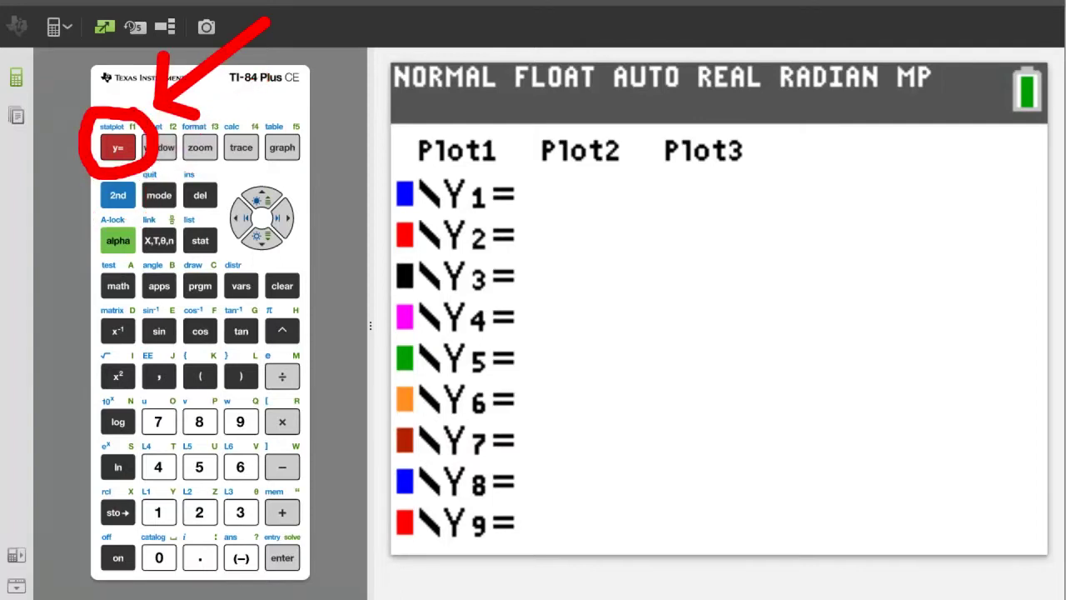
- Run PlotsOff from the STAT PLOT menu, then clear the home screen
{"action": "left_click", "coordinate": [125, 195]}
{"action": "left_click", "coordinate": [125, 149]}
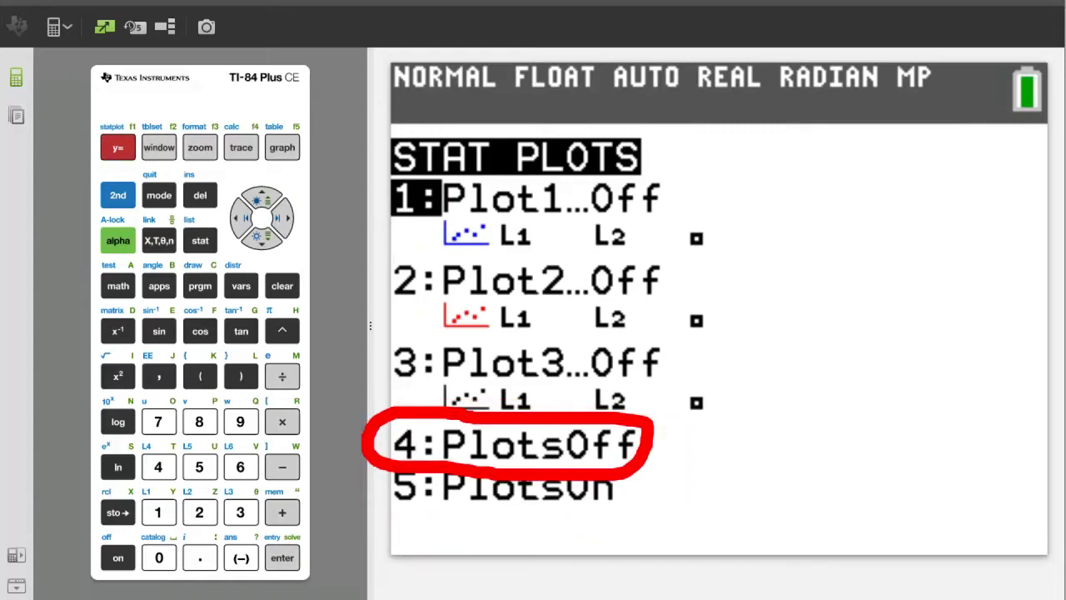
{"action": "left_click", "coordinate": [157, 468]}
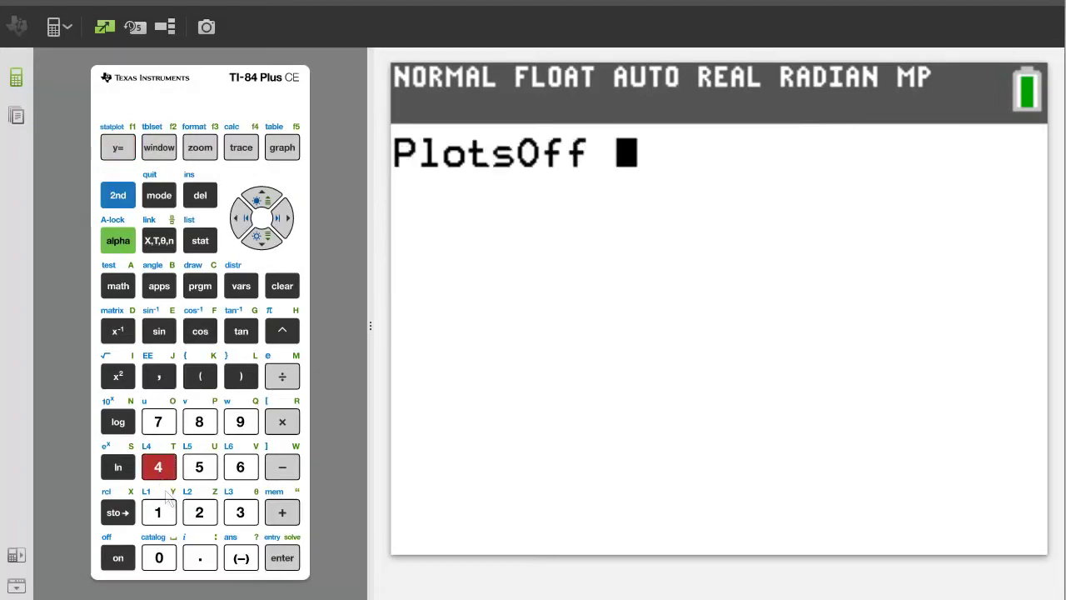
{"action": "left_click", "coordinate": [293, 561]}
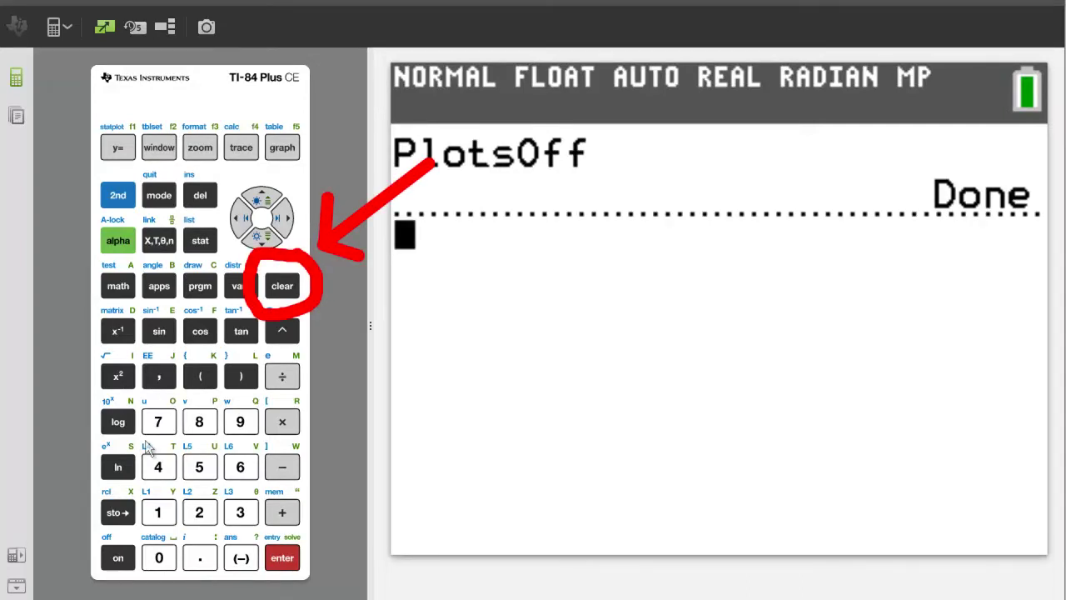
{"action": "left_click", "coordinate": [288, 287]}
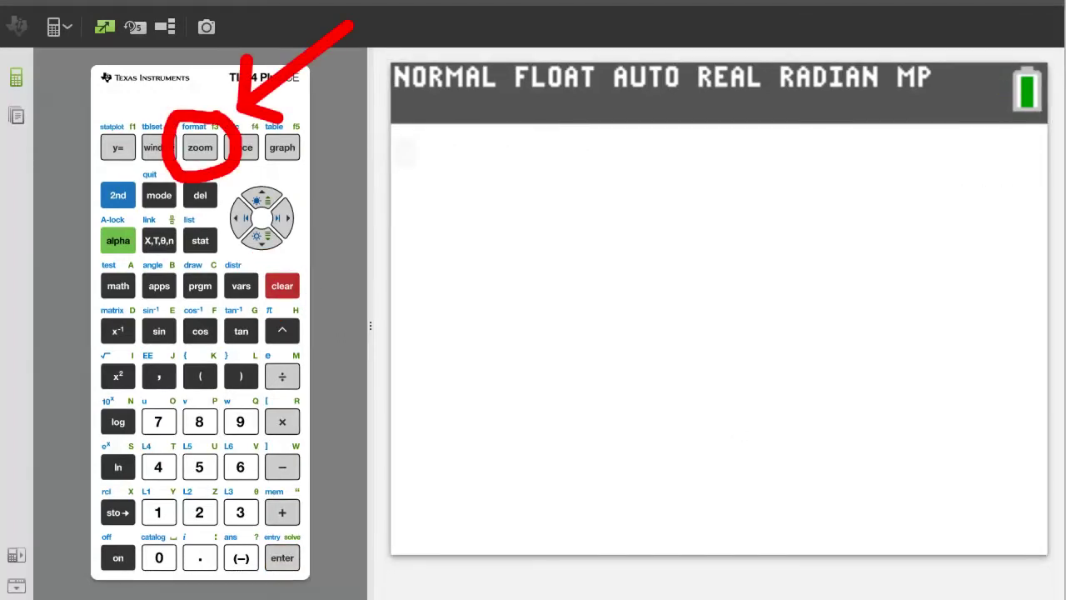
- Apply ZStandard then ZSquare to the window, and quit to the home screen
{"action": "left_click", "coordinate": [200, 147]}
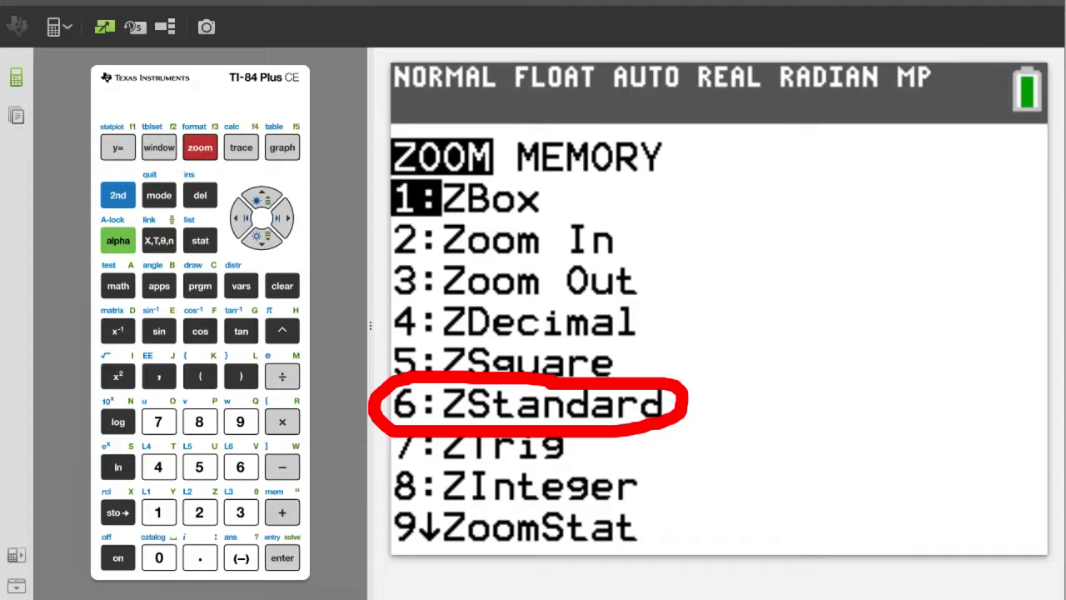
{"action": "left_click", "coordinate": [239, 468]}
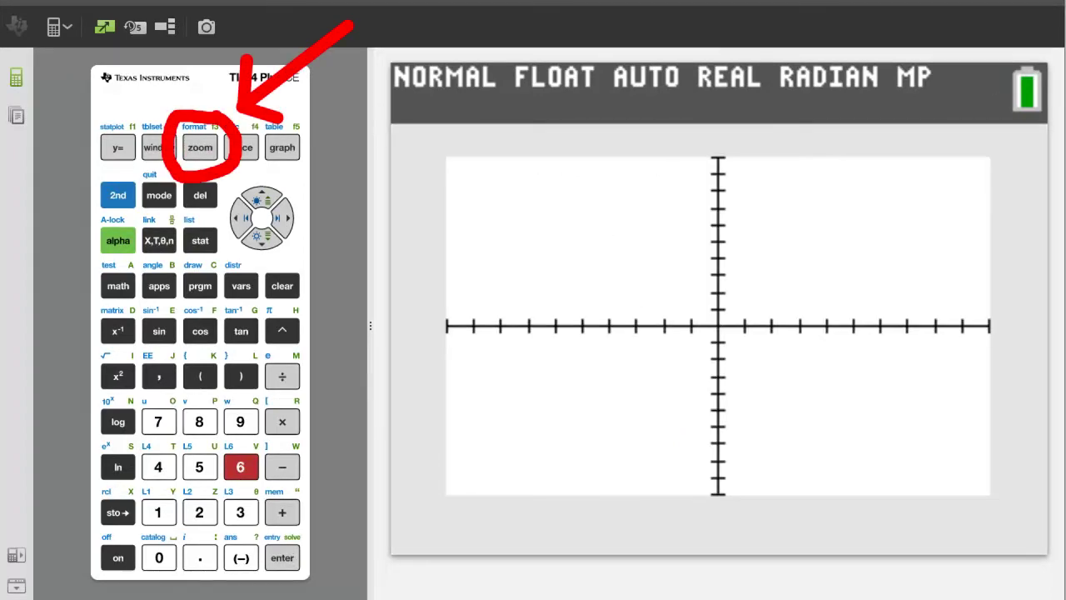
{"action": "left_click", "coordinate": [207, 149]}
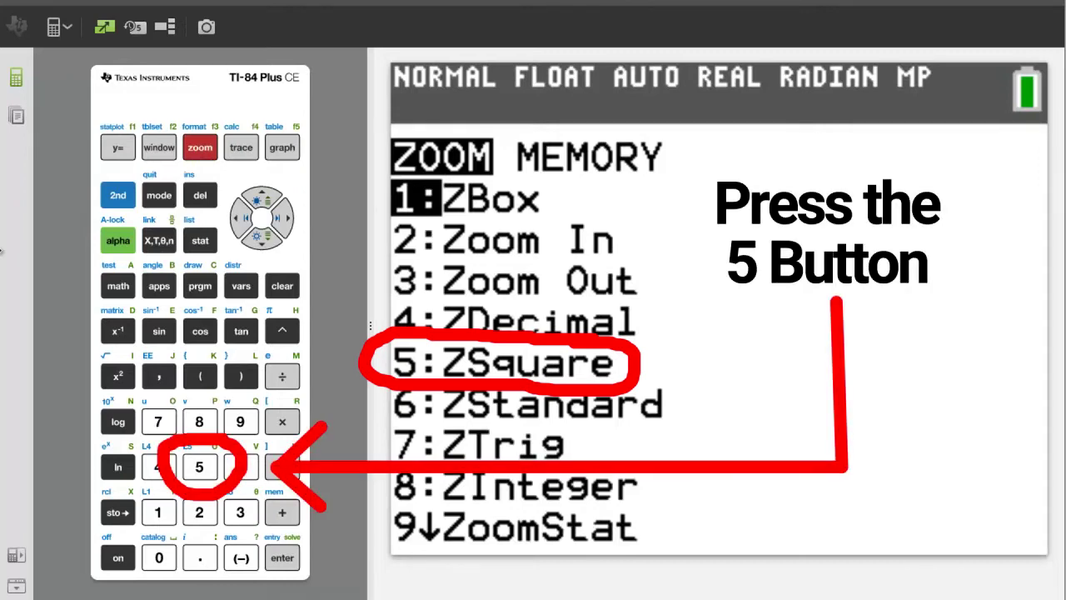
{"action": "left_click", "coordinate": [203, 467]}
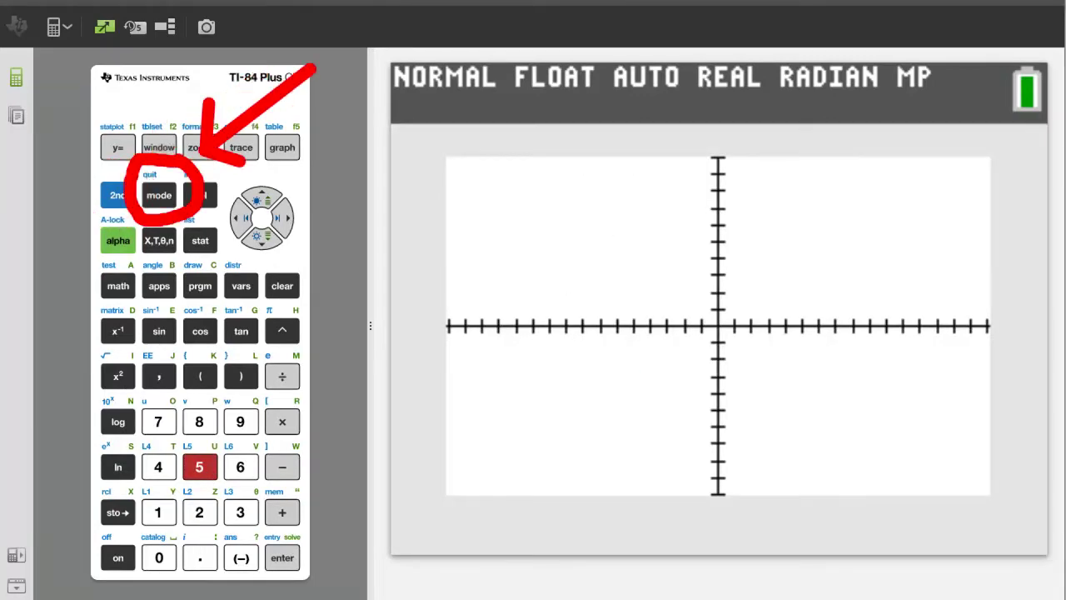
{"action": "left_click", "coordinate": [117, 195]}
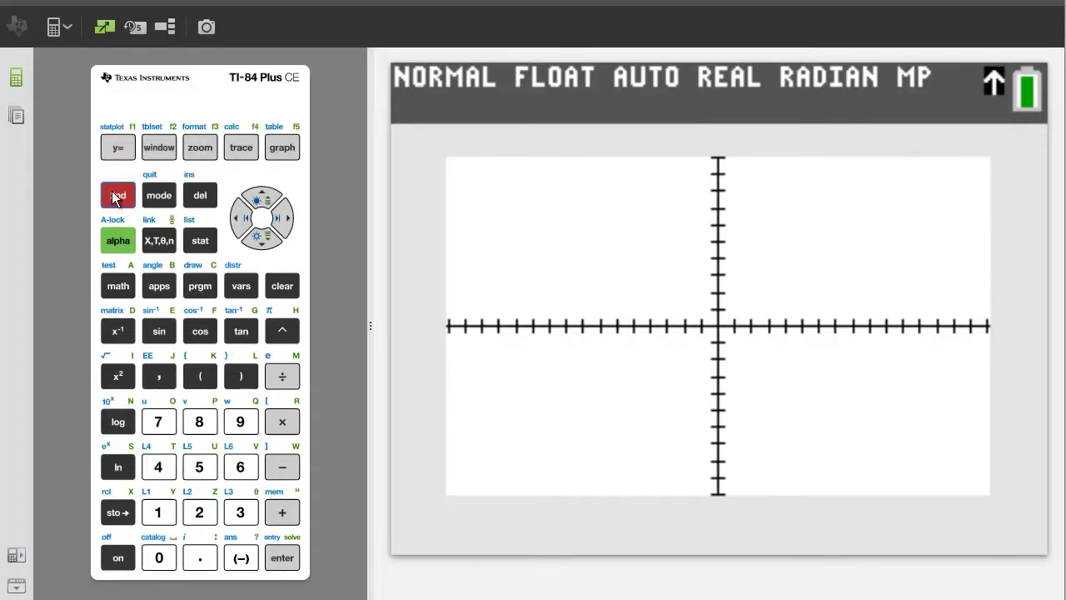
{"action": "left_click", "coordinate": [159, 195]}
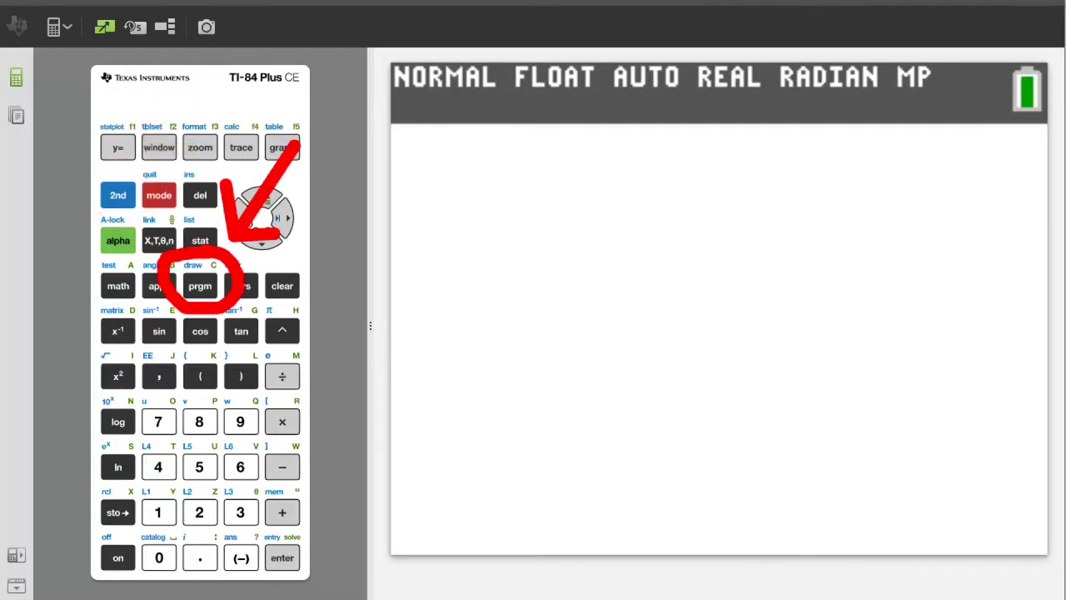
- Enter Circle(-5,3,7) from the DRAW menu and run it
{"action": "left_click", "coordinate": [107, 192]}
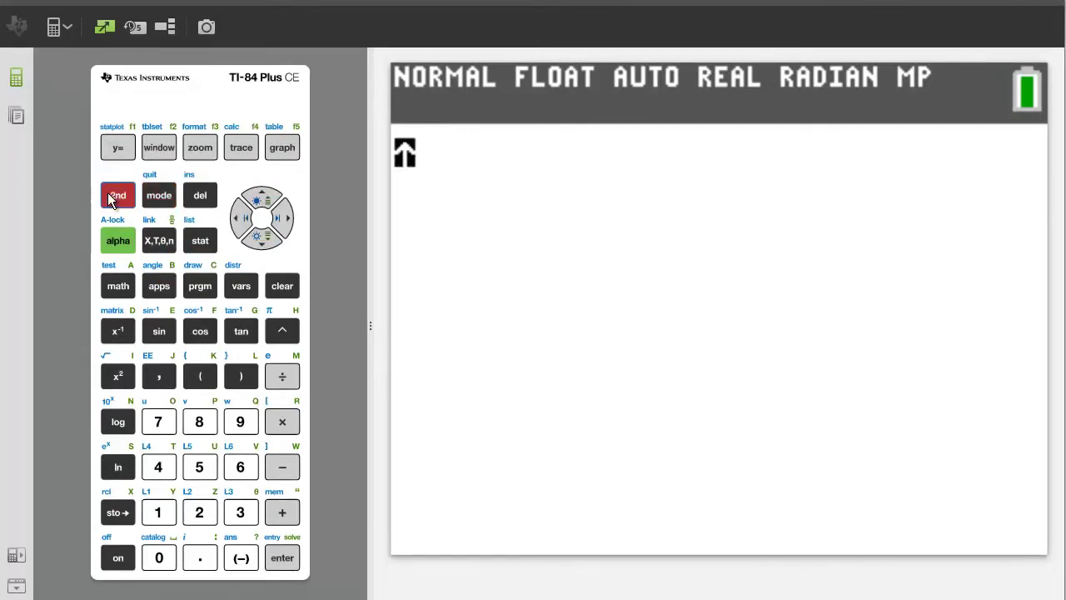
{"action": "left_click", "coordinate": [209, 288]}
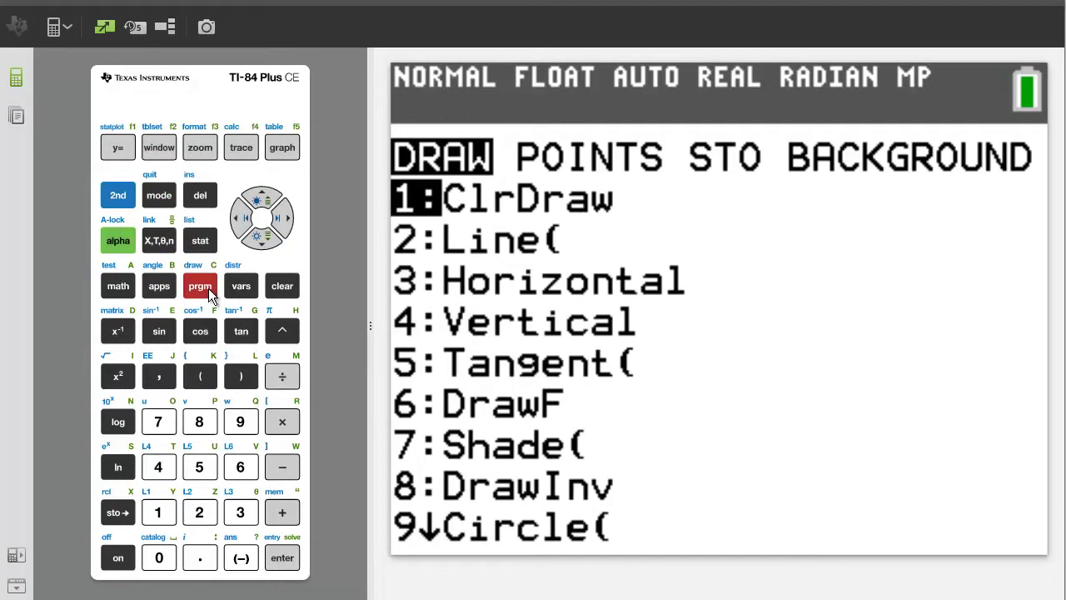
{"action": "left_click", "coordinate": [238, 423]}
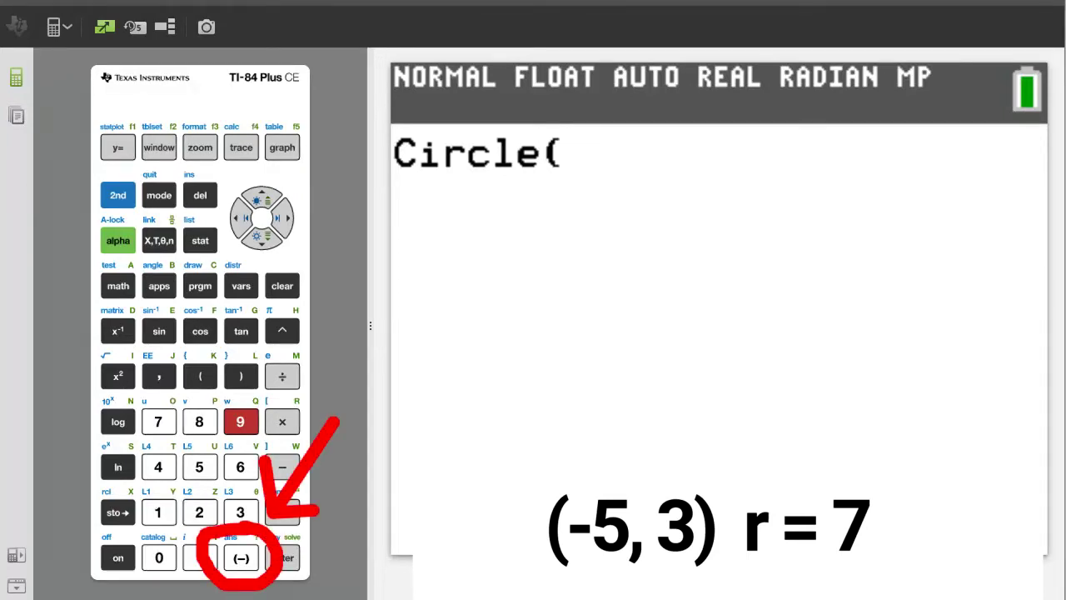
{"action": "left_click", "coordinate": [248, 562]}
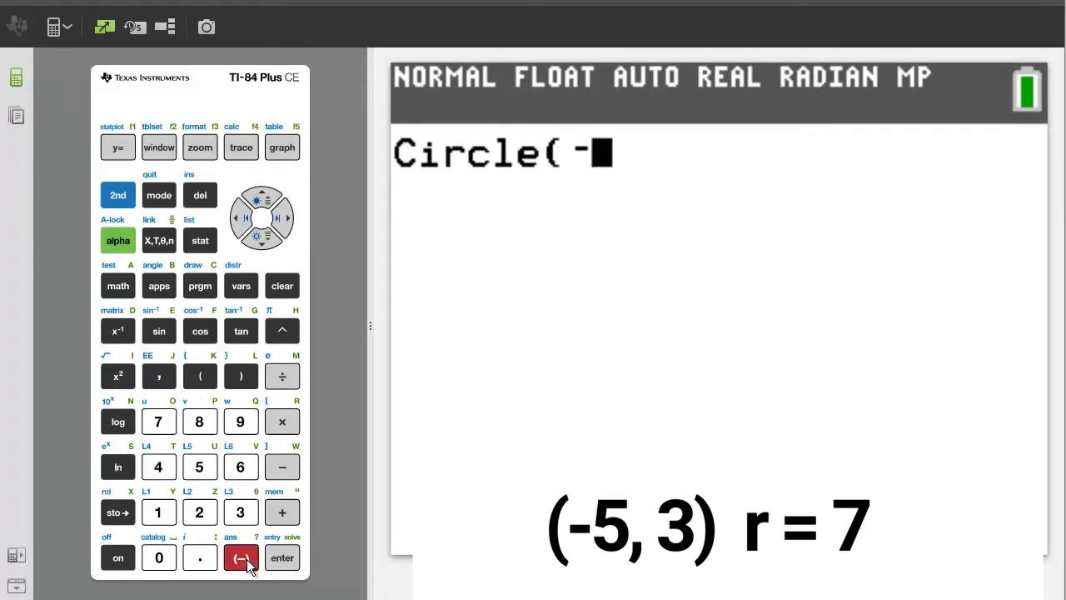
{"action": "left_click", "coordinate": [199, 468]}
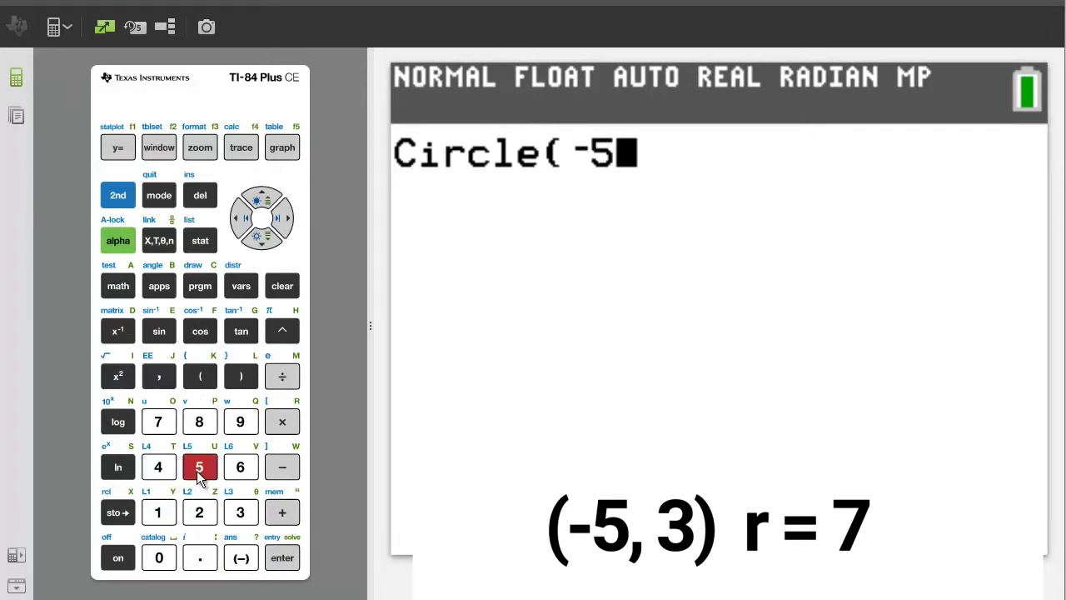
{"action": "left_click", "coordinate": [160, 380]}
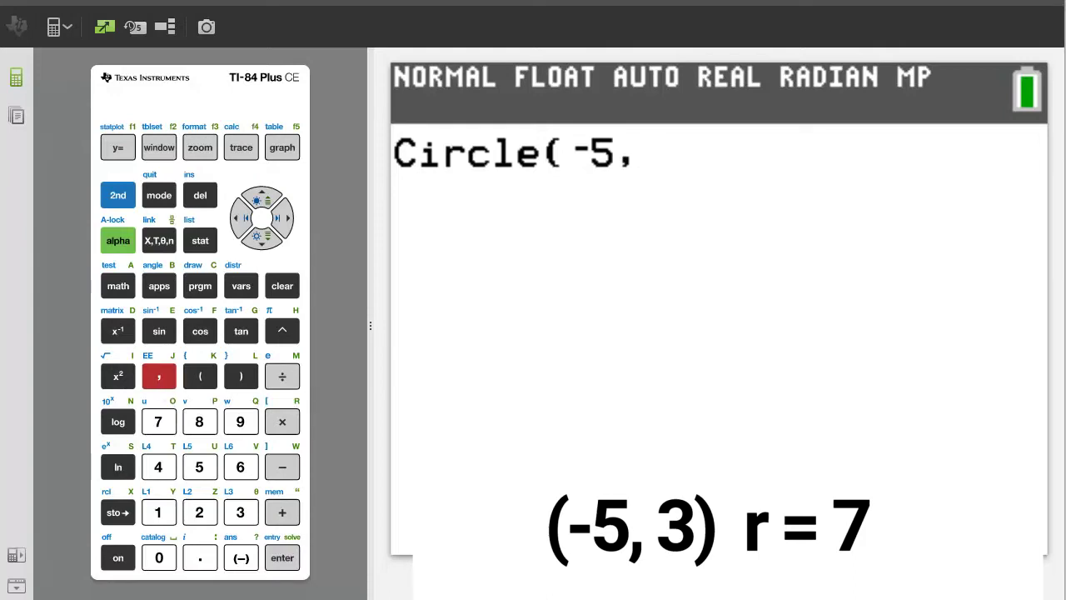
{"action": "left_click", "coordinate": [243, 523]}
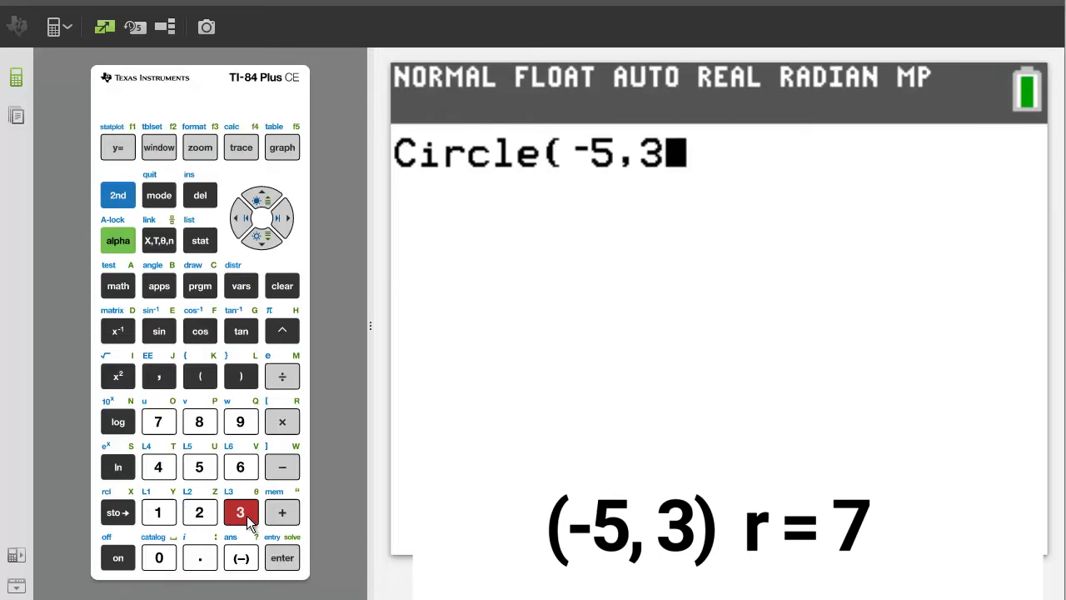
{"action": "left_click", "coordinate": [156, 376]}
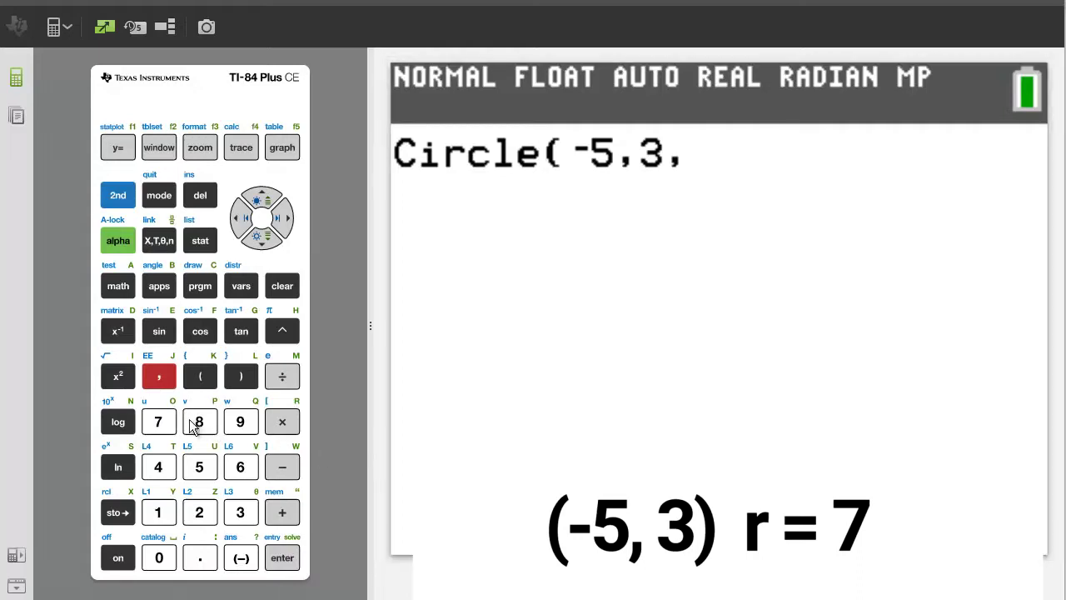
{"action": "left_click", "coordinate": [157, 423]}
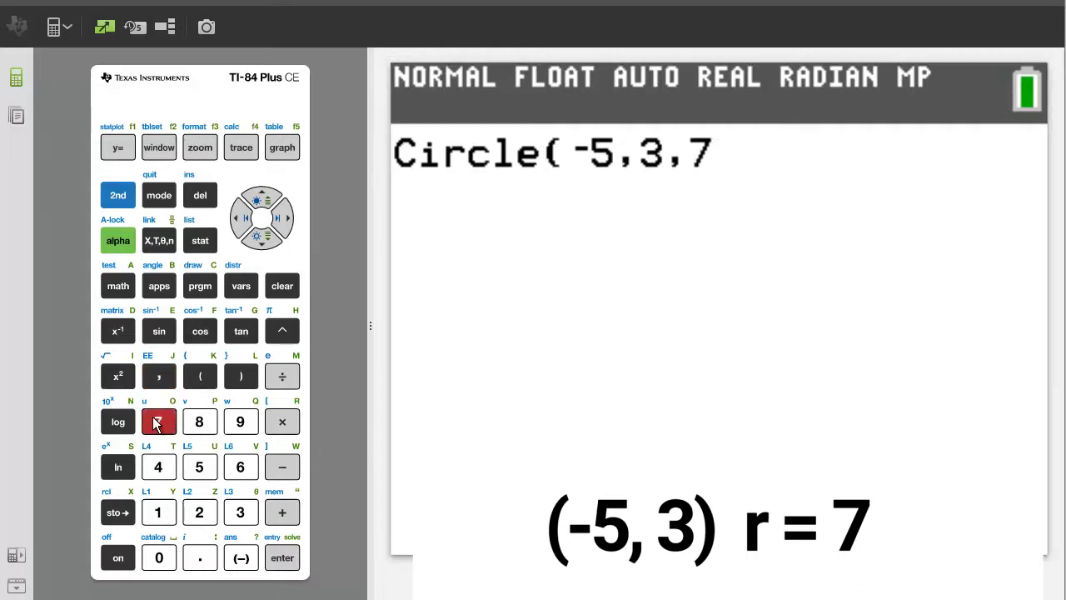
{"action": "left_click", "coordinate": [241, 379]}
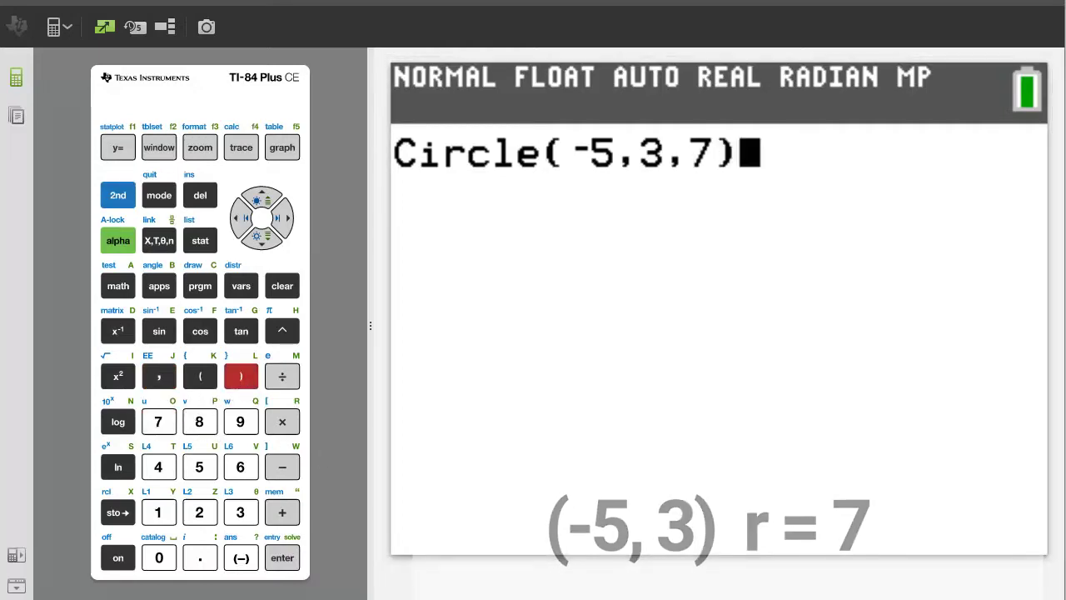
{"action": "left_click", "coordinate": [280, 557]}
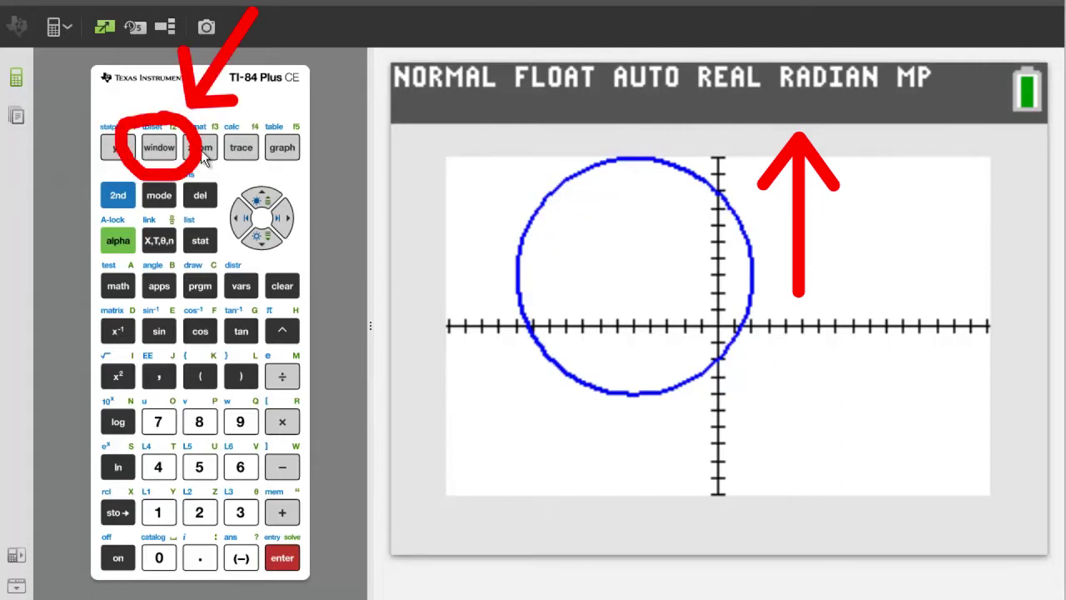
- Change the window's Ymax from 10 to 15
{"action": "left_click", "coordinate": [153, 150]}
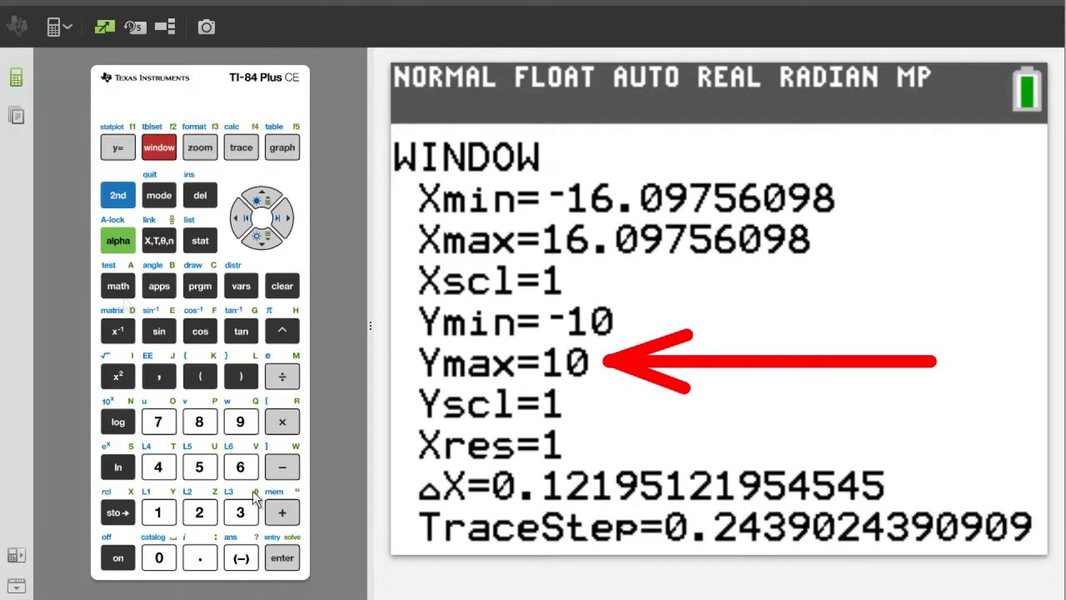
{"action": "left_click", "coordinate": [263, 241]}
{"action": "left_click", "coordinate": [264, 241]}
{"action": "left_click", "coordinate": [263, 241]}
{"action": "left_click", "coordinate": [263, 240]}
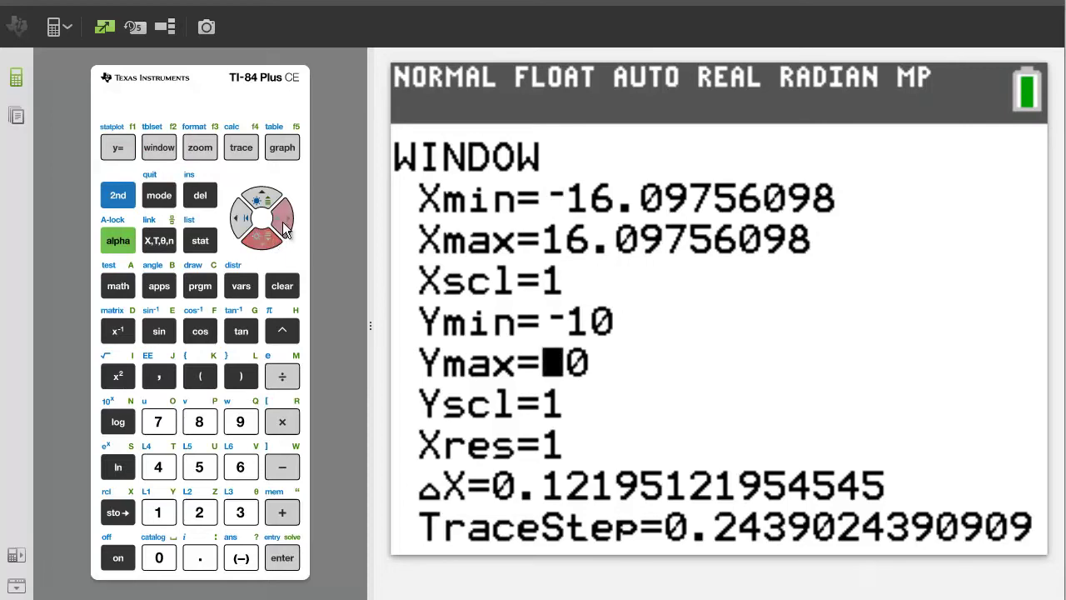
{"action": "left_click", "coordinate": [283, 220]}
{"action": "left_click", "coordinate": [199, 466]}
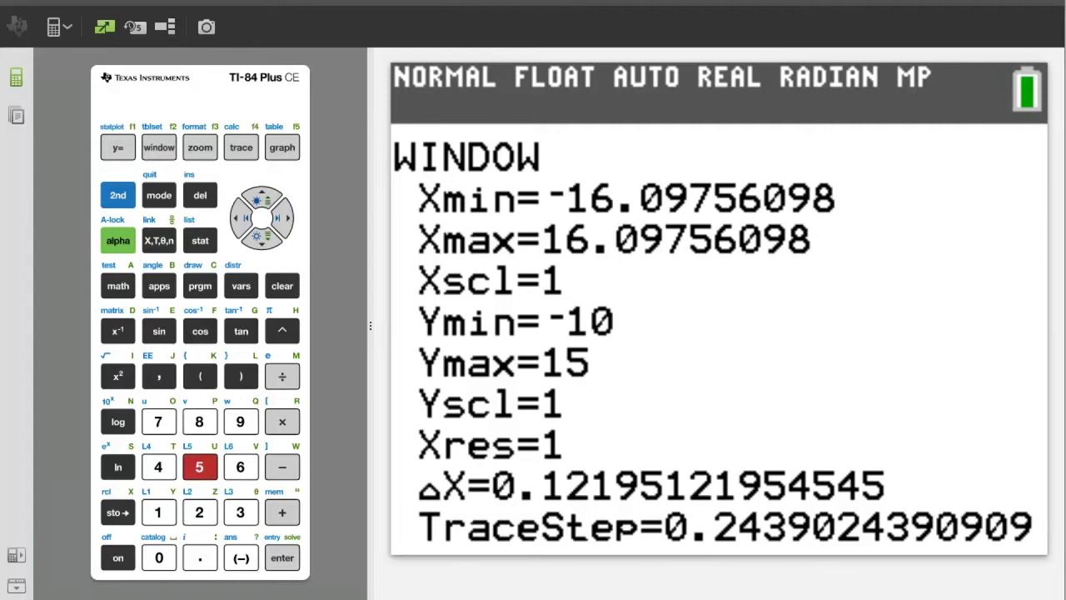
{"action": "left_click", "coordinate": [198, 154]}
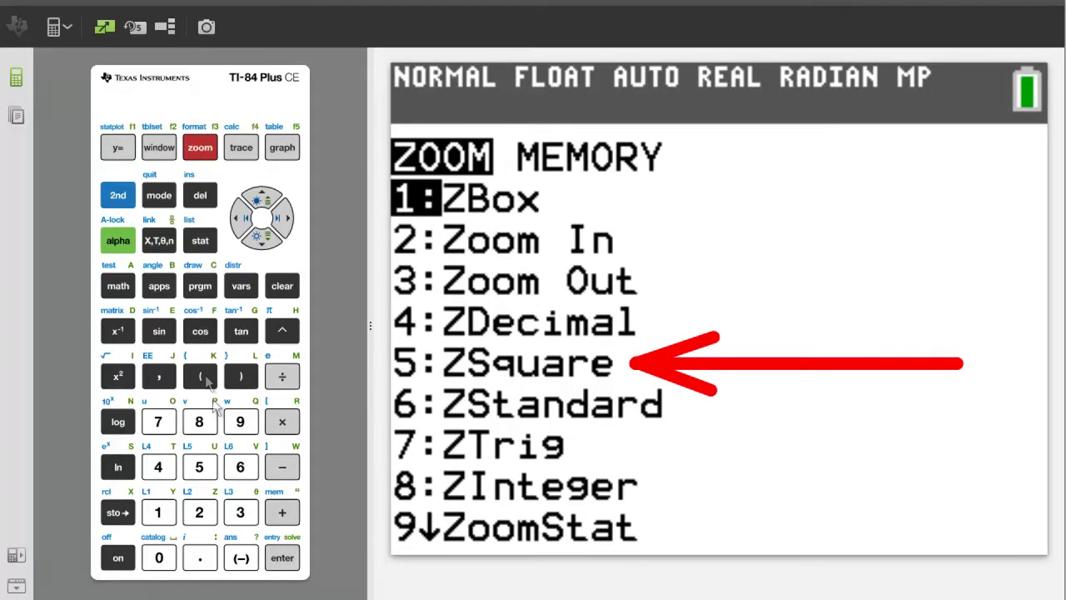
- Apply ZSquare and rerun Circle(-5,3,7) to show the whole circle
{"action": "left_click", "coordinate": [210, 470]}
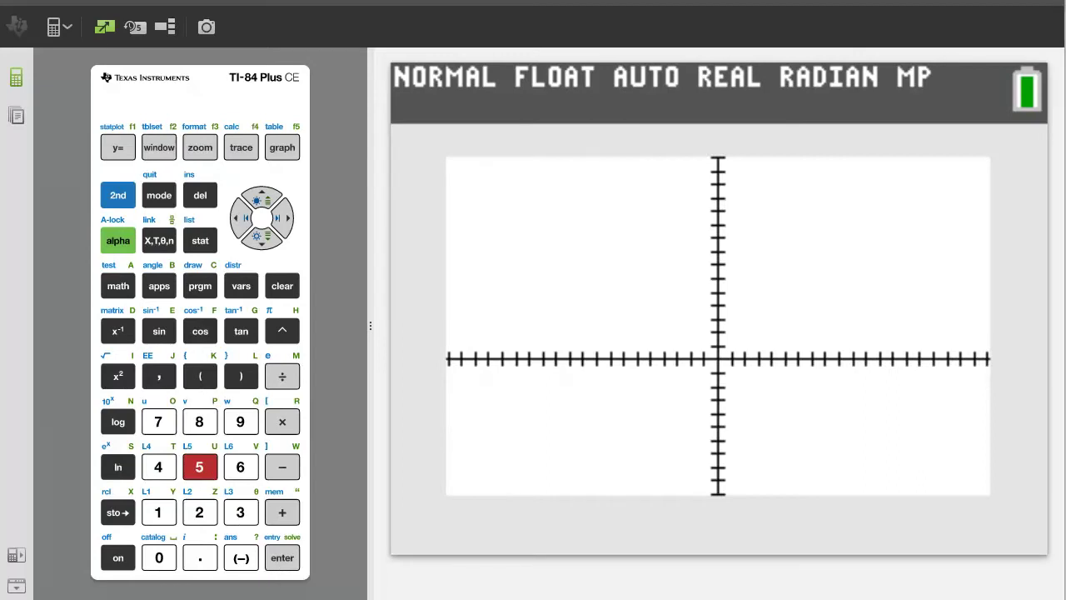
{"action": "left_click", "coordinate": [104, 189]}
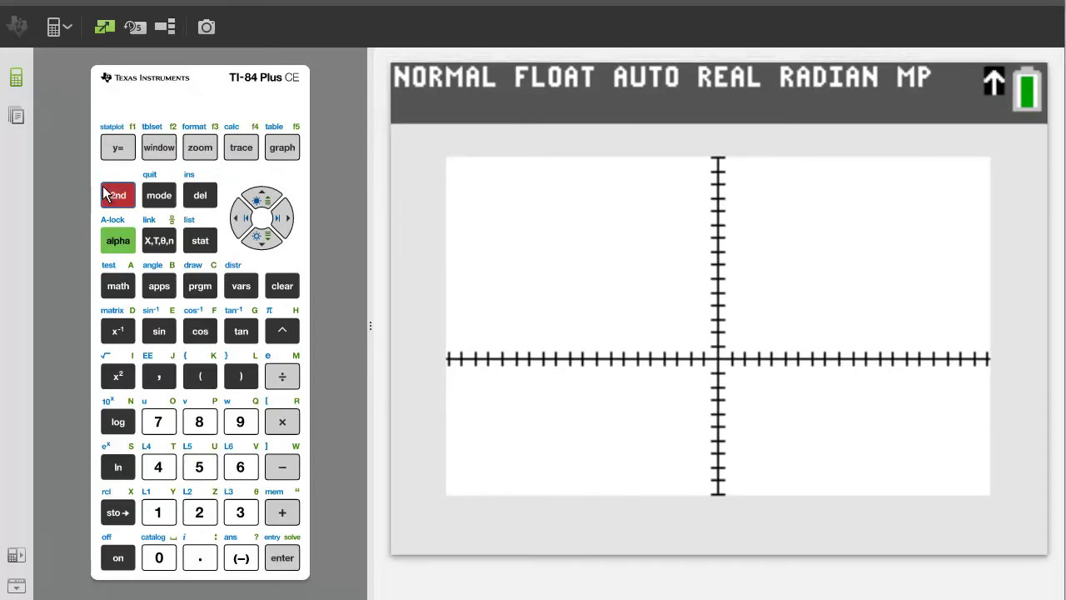
{"action": "left_click", "coordinate": [158, 196]}
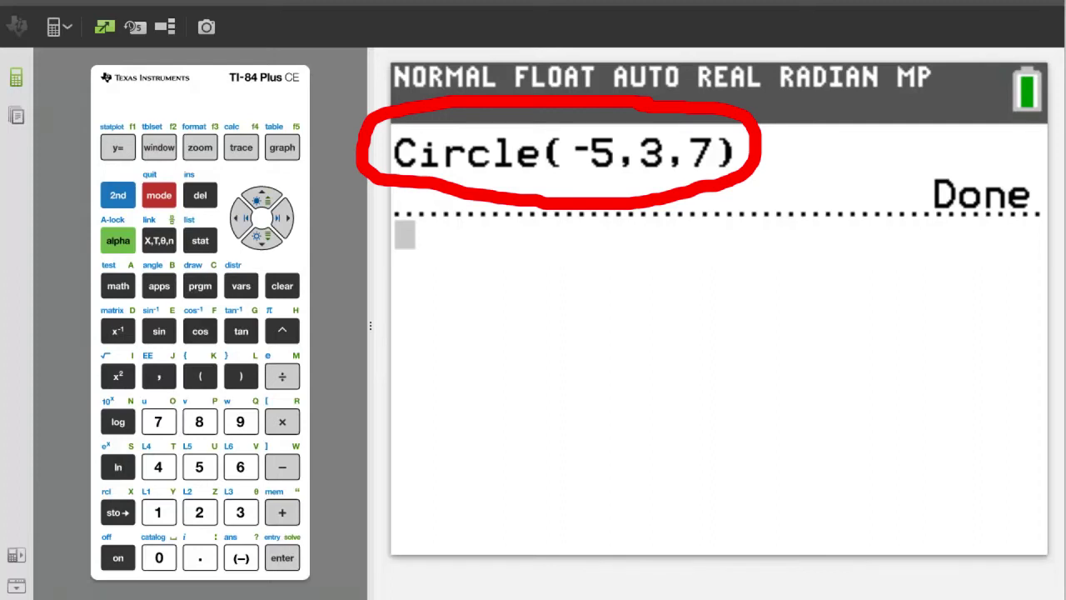
{"action": "left_click", "coordinate": [291, 564]}
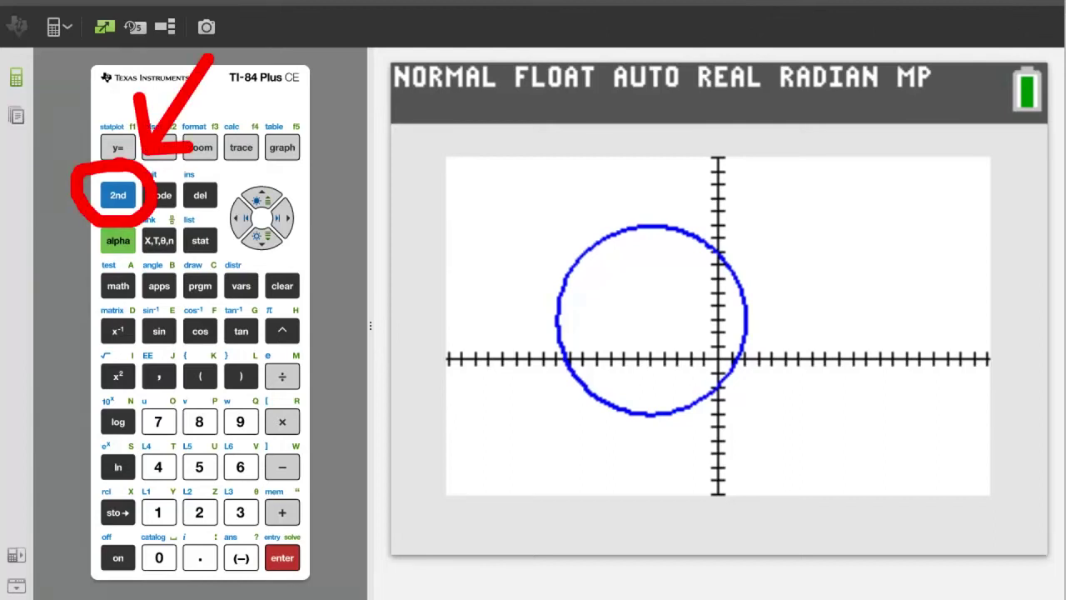
{"action": "left_click", "coordinate": [109, 194]}
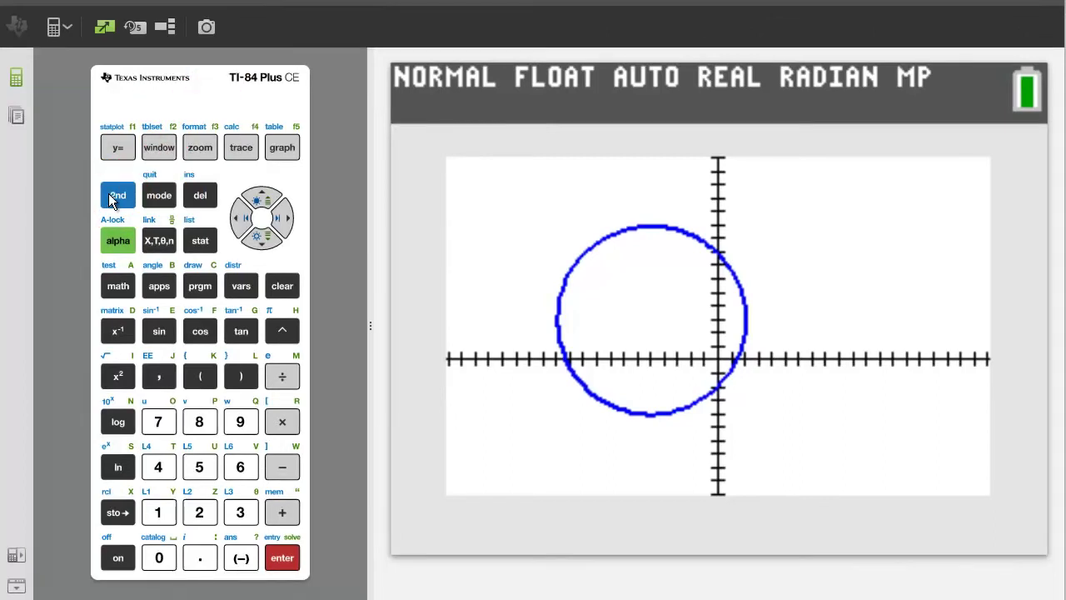
- Enter Pt-On(-5,3) from the POINTS menu and run it to mark the centre
{"action": "left_click", "coordinate": [160, 196]}
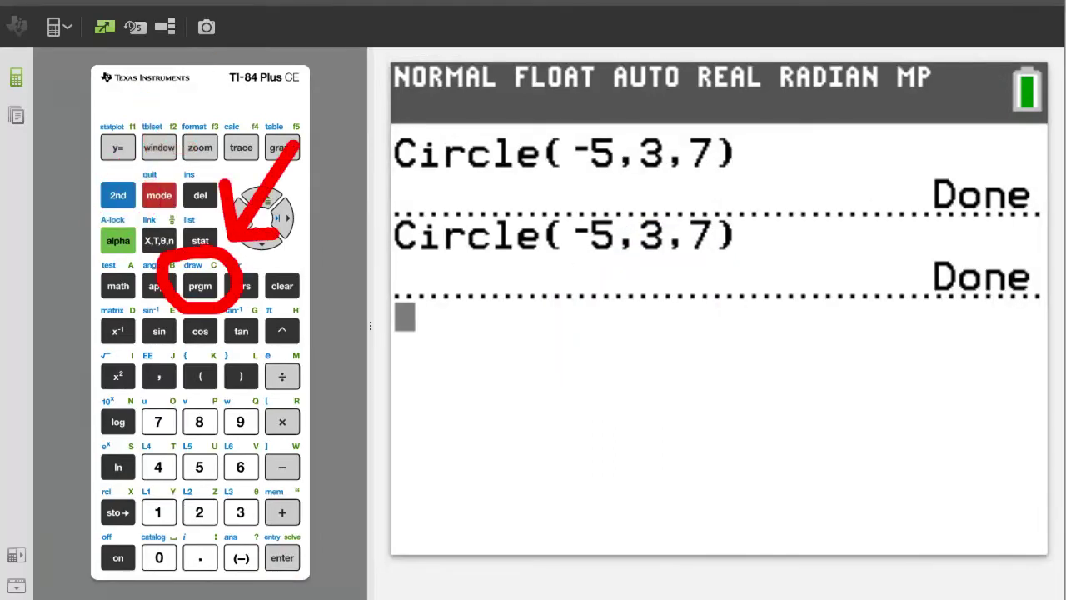
{"action": "left_click", "coordinate": [121, 198]}
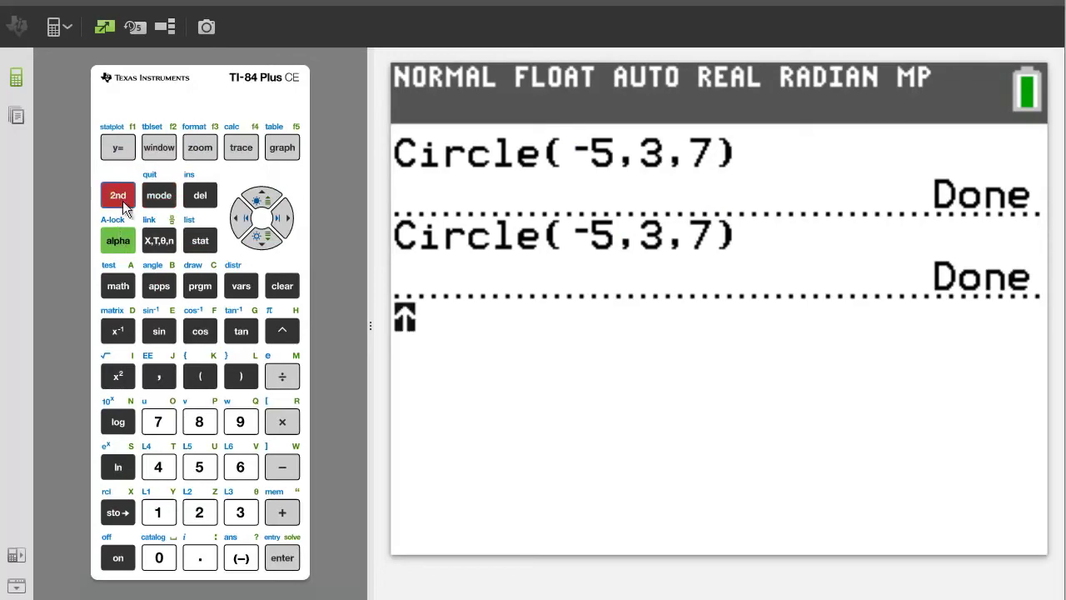
{"action": "left_click", "coordinate": [197, 284]}
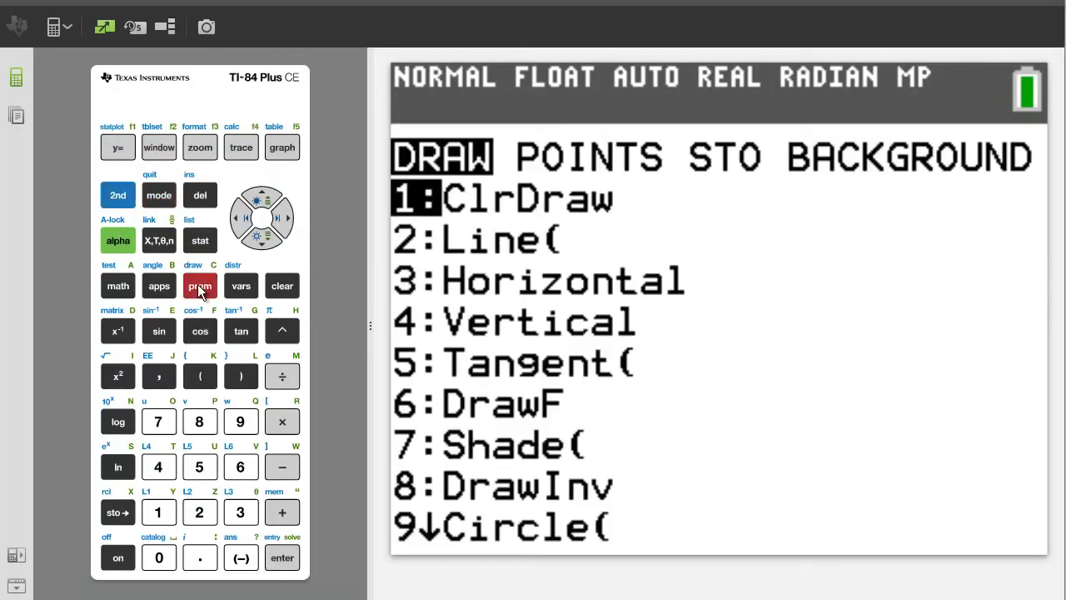
{"action": "left_click", "coordinate": [289, 215]}
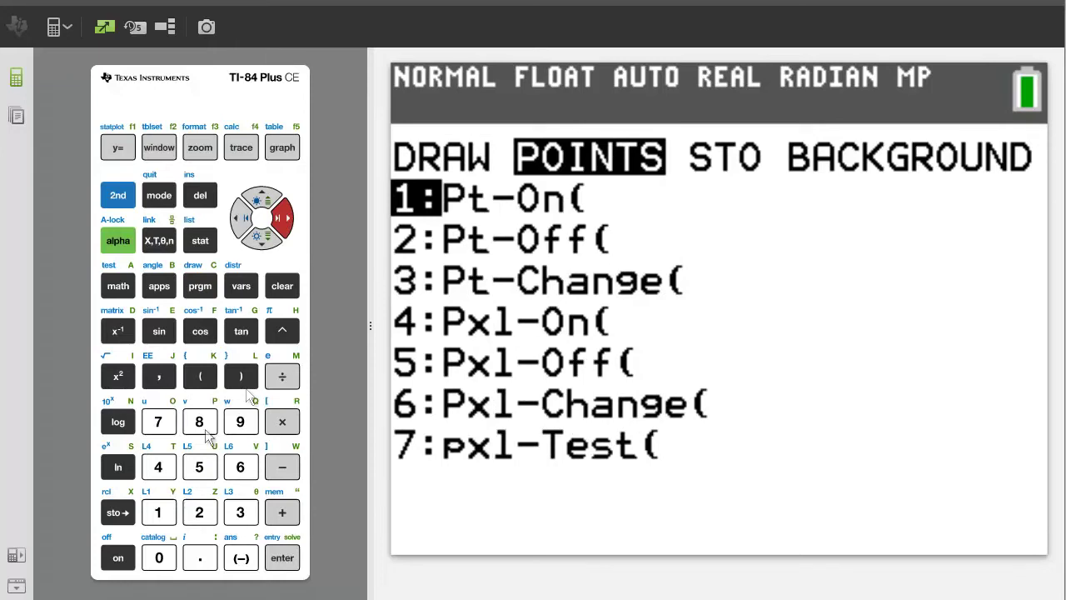
{"action": "left_click", "coordinate": [157, 512]}
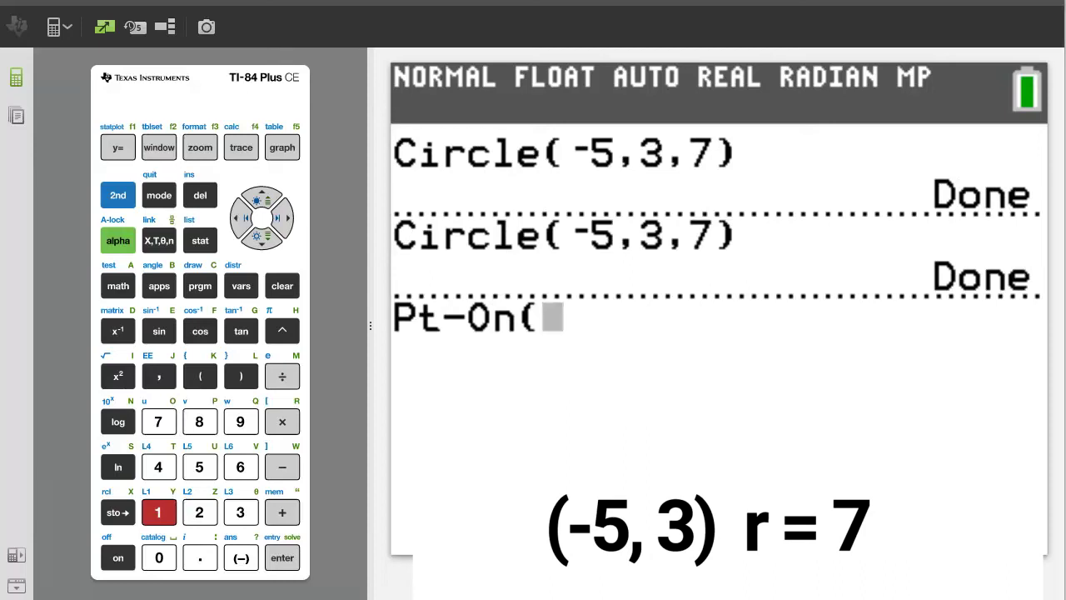
{"action": "left_click", "coordinate": [240, 558]}
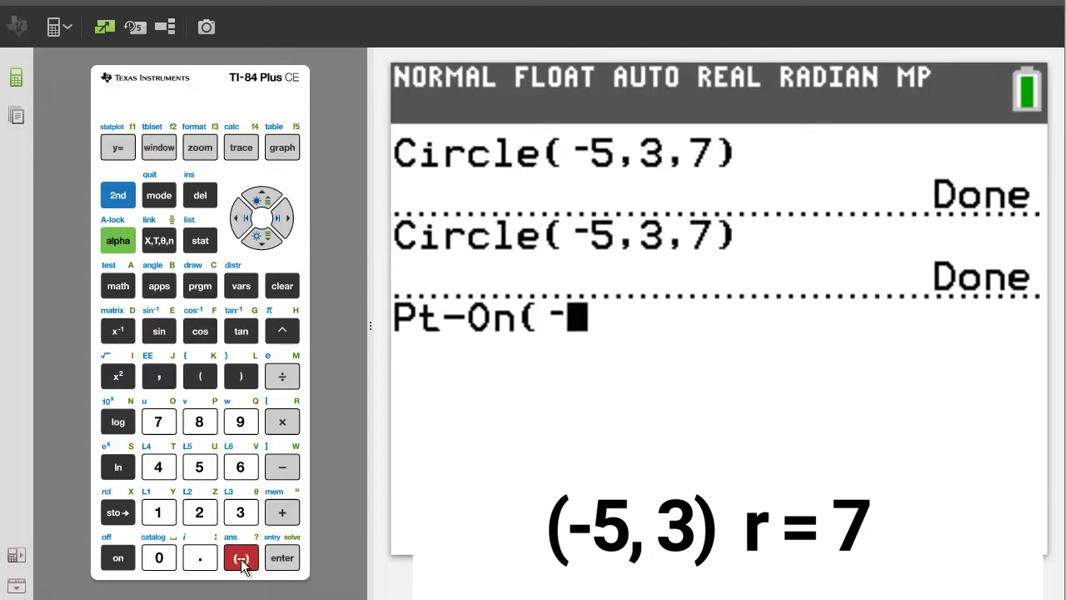
{"action": "left_click", "coordinate": [207, 472]}
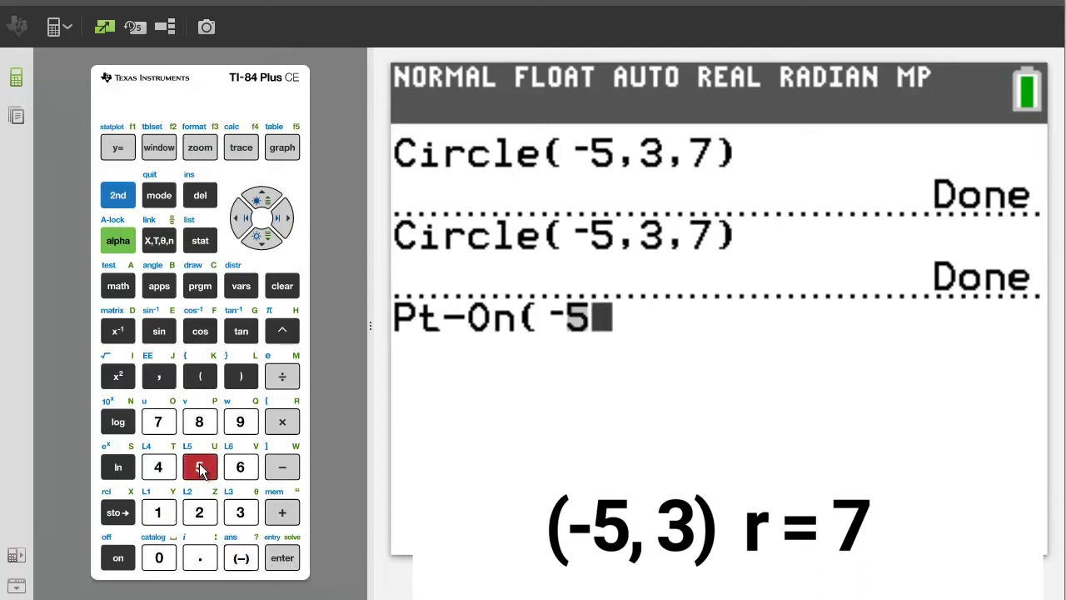
{"action": "left_click", "coordinate": [161, 384]}
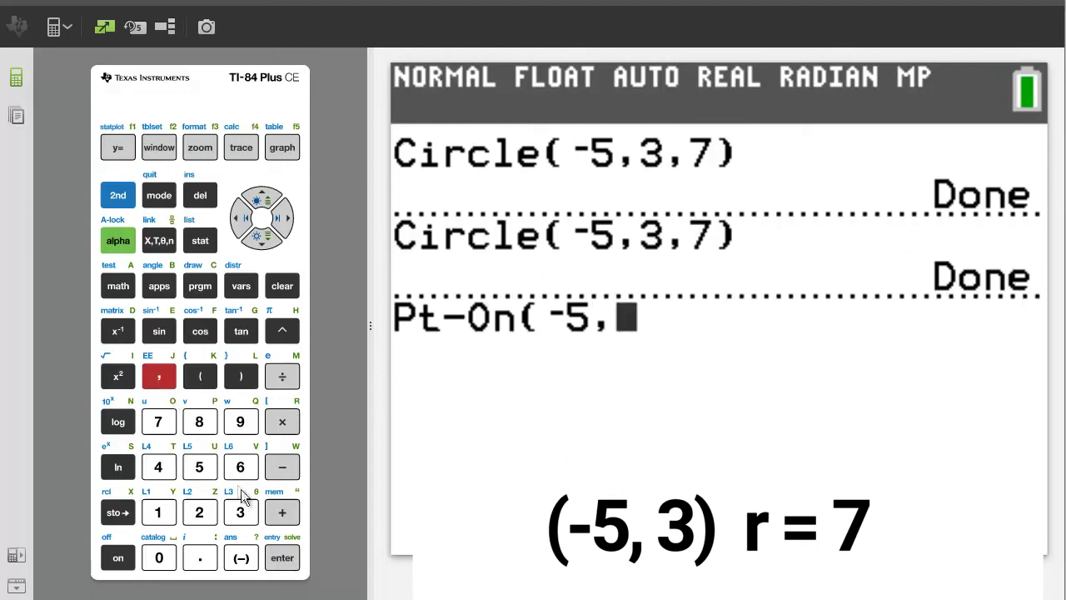
{"action": "left_click", "coordinate": [243, 519]}
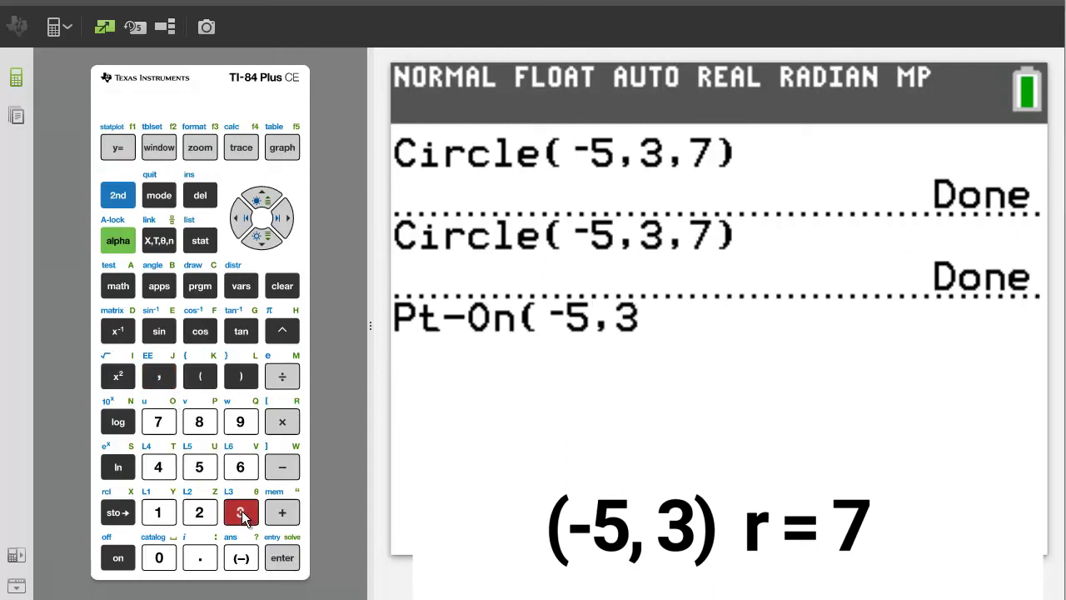
{"action": "left_click", "coordinate": [245, 379]}
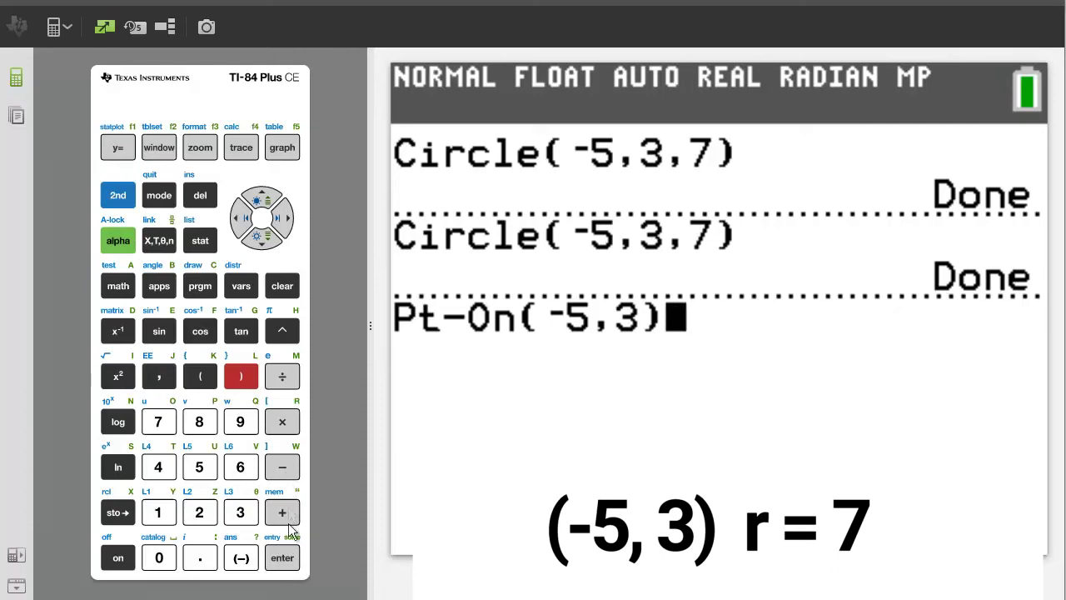
{"action": "left_click", "coordinate": [287, 563]}
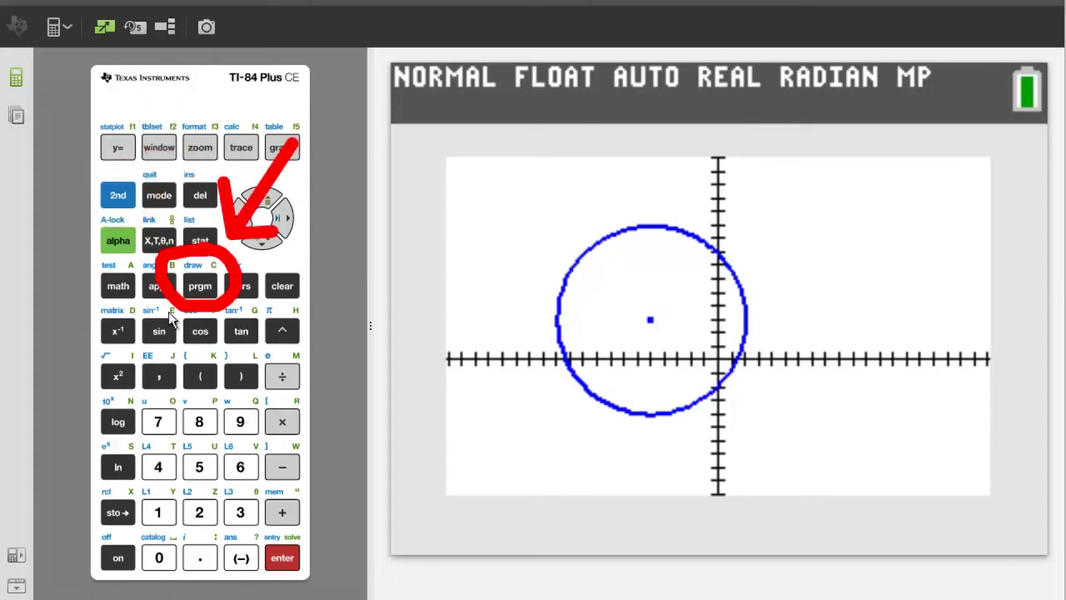
- Bring up the DRAW menu over the circle-and-centre graph
{"action": "left_click", "coordinate": [113, 191]}
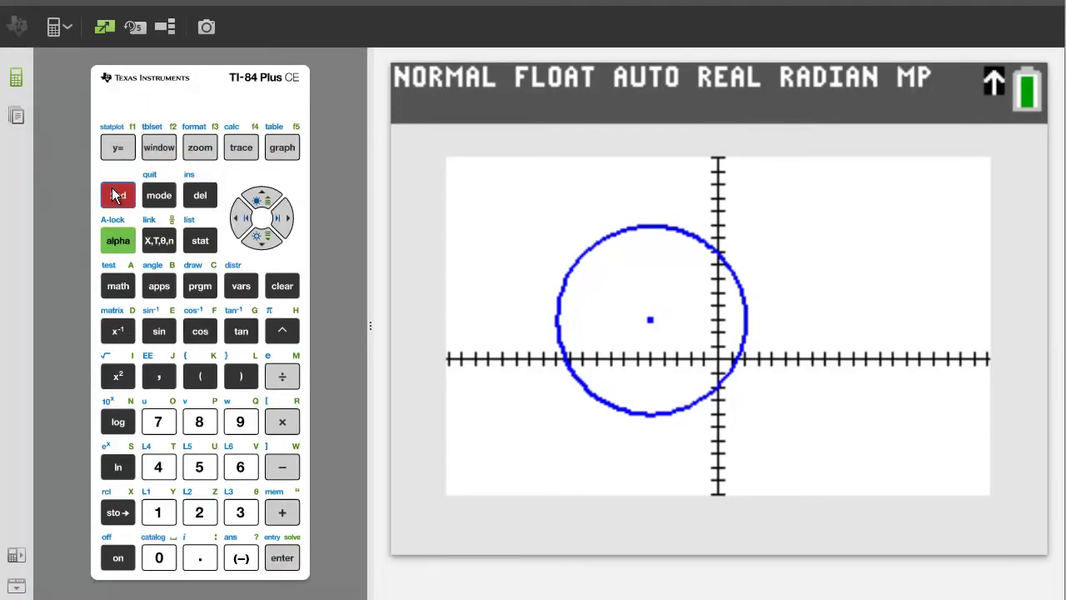
{"action": "left_click", "coordinate": [199, 285]}
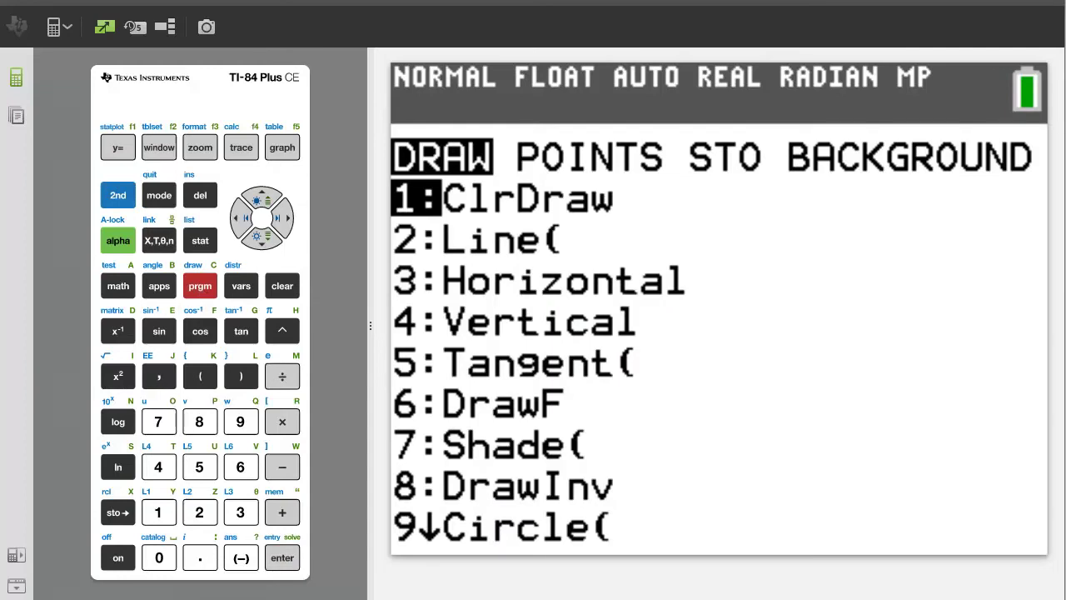
- Run ClrDraw to erase the circle and point, then clear the home screen
{"action": "left_click", "coordinate": [153, 514]}
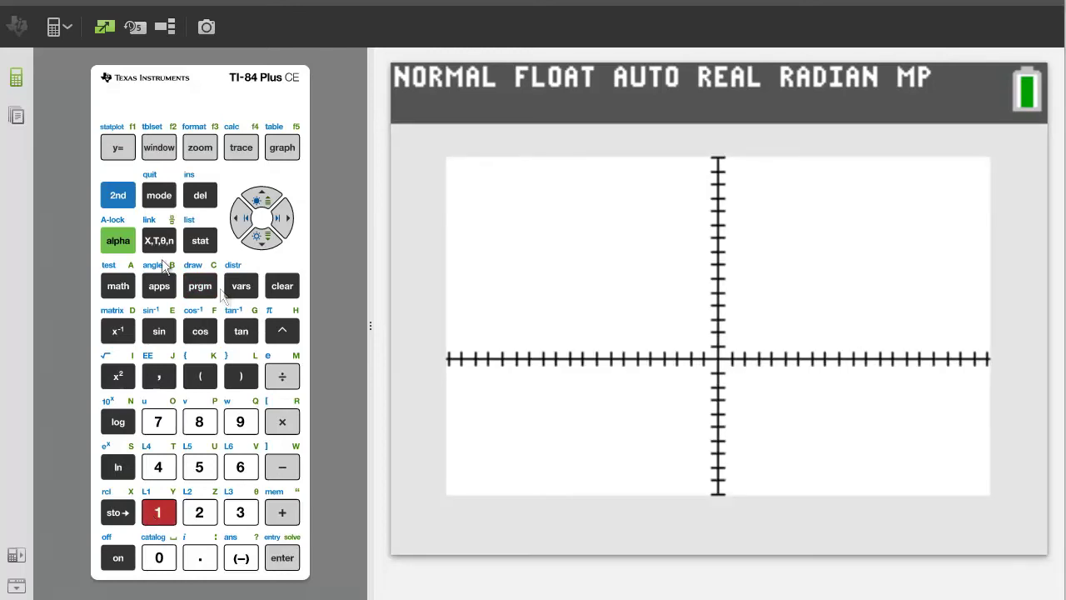
{"action": "left_click", "coordinate": [109, 197]}
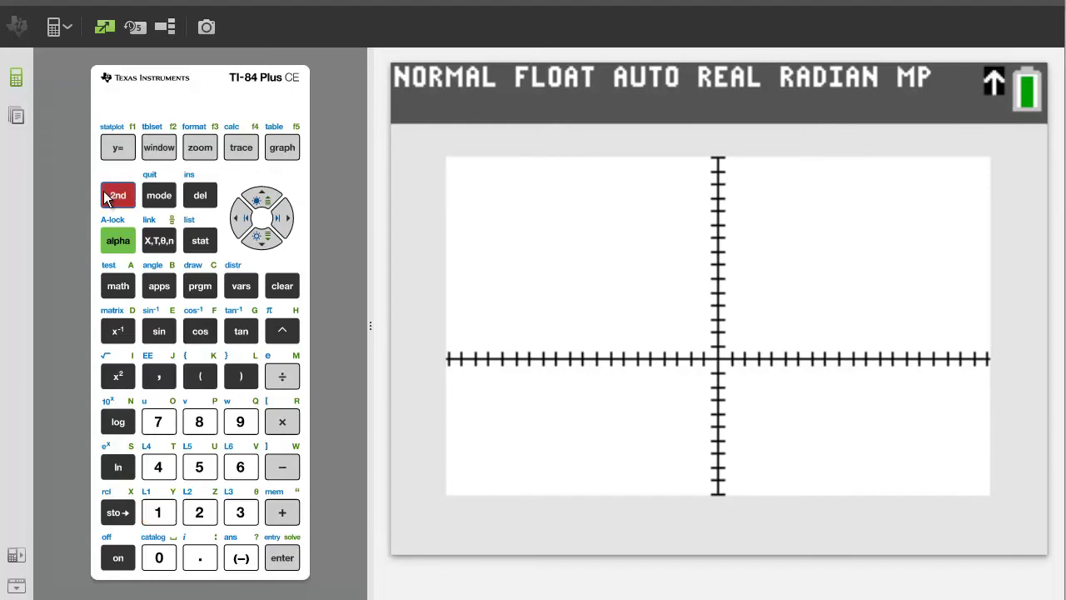
{"action": "left_click", "coordinate": [153, 199]}
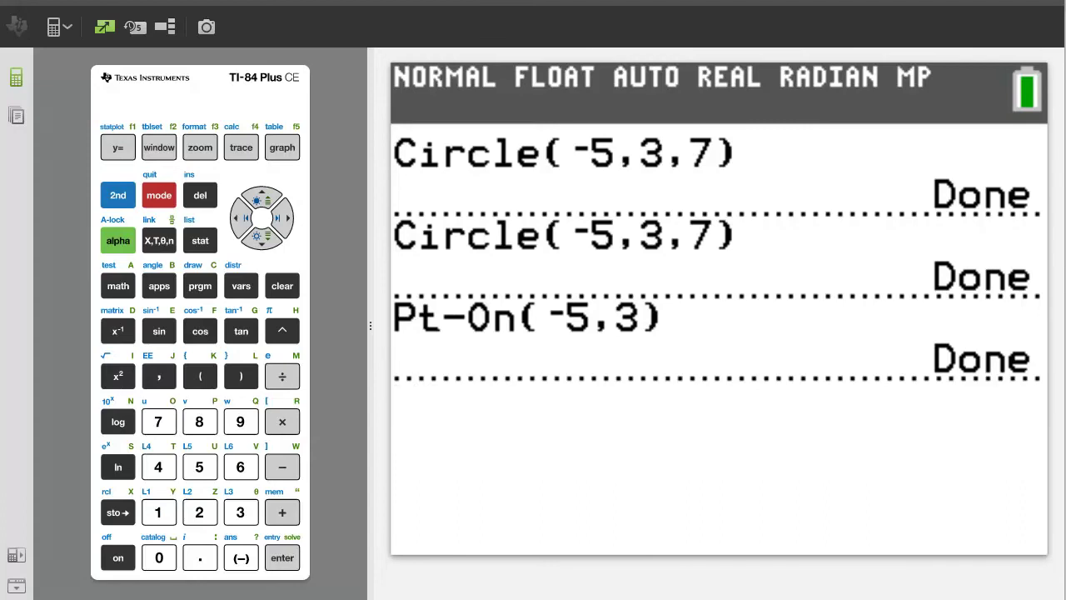
{"action": "left_click", "coordinate": [284, 288]}
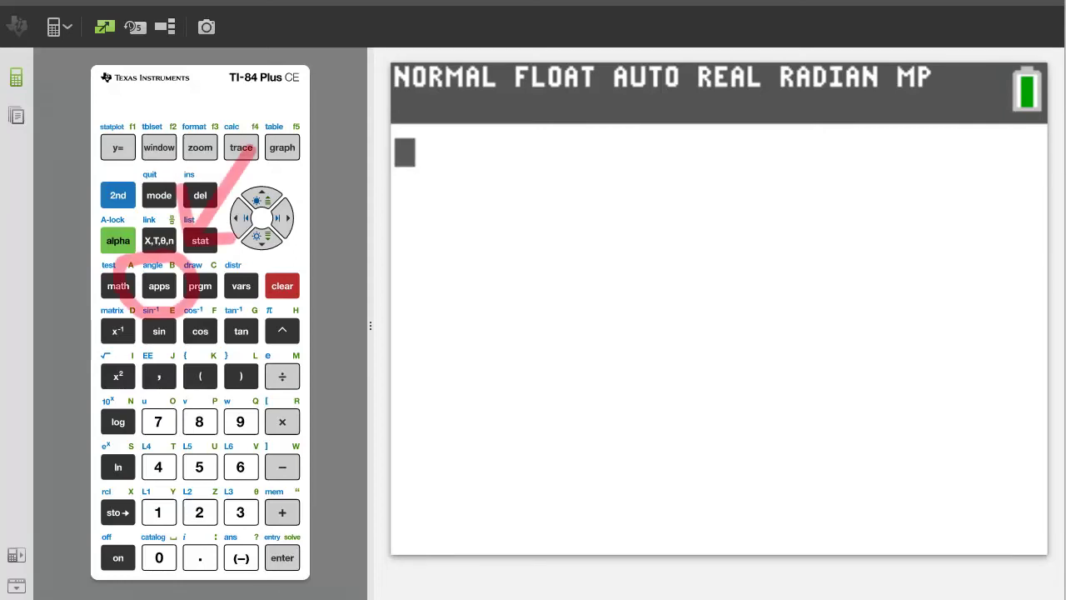
- Launch Conics, pick CIRCLE and the (X-H)²+(Y-K)²=R² form
{"action": "left_click", "coordinate": [159, 285]}
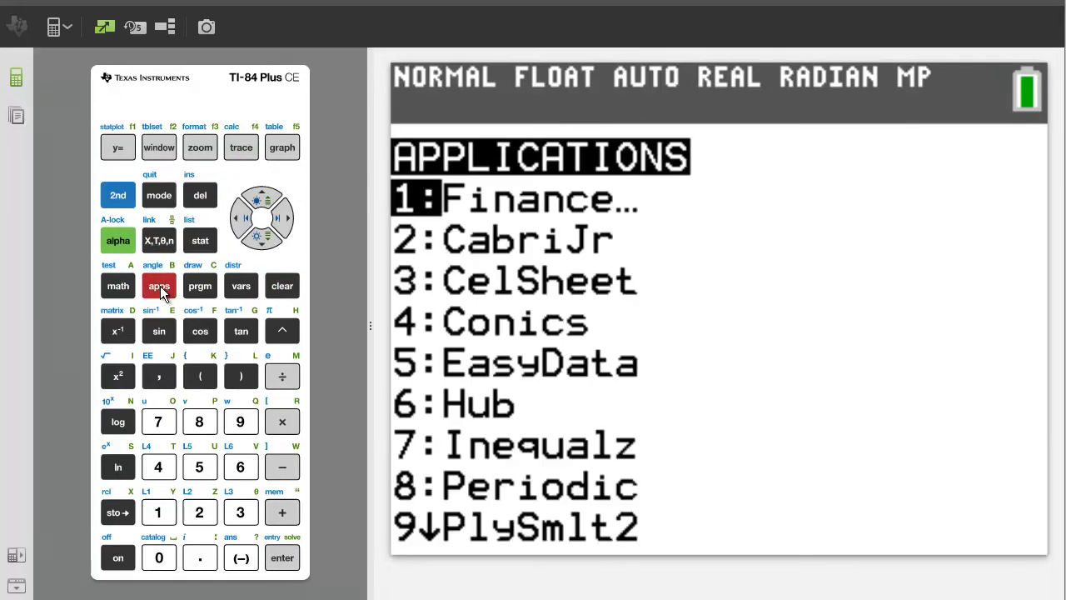
{"action": "left_click", "coordinate": [166, 469]}
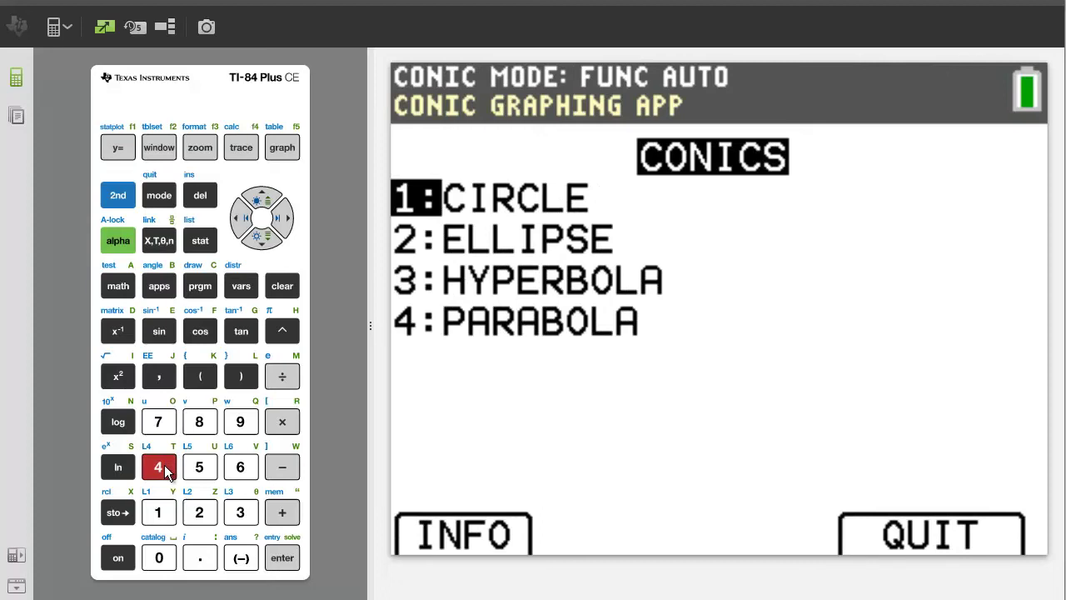
{"action": "left_click", "coordinate": [161, 517]}
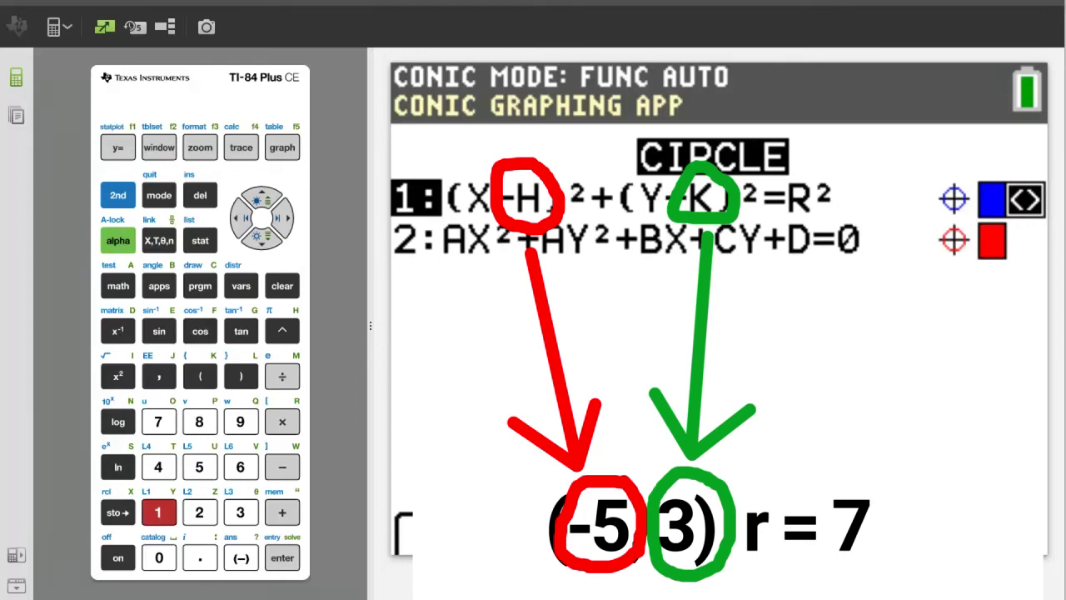
{"action": "left_click", "coordinate": [158, 511]}
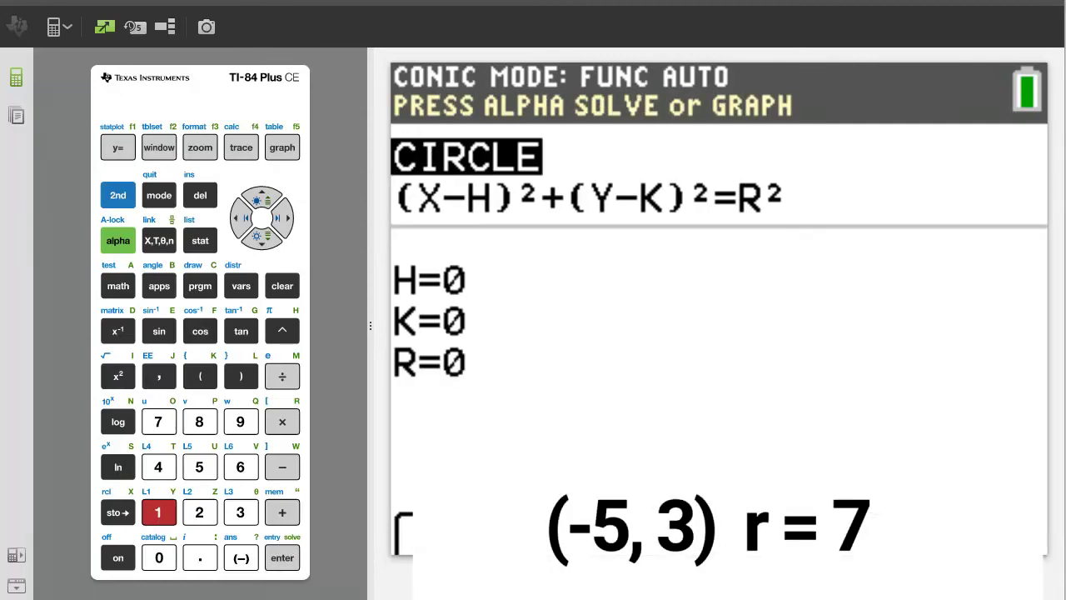
- Enter H = -5, K = 3 and R = 7 in the (X-H)²+(Y-K)²=R² form and graph the circle
{"action": "left_click", "coordinate": [242, 560]}
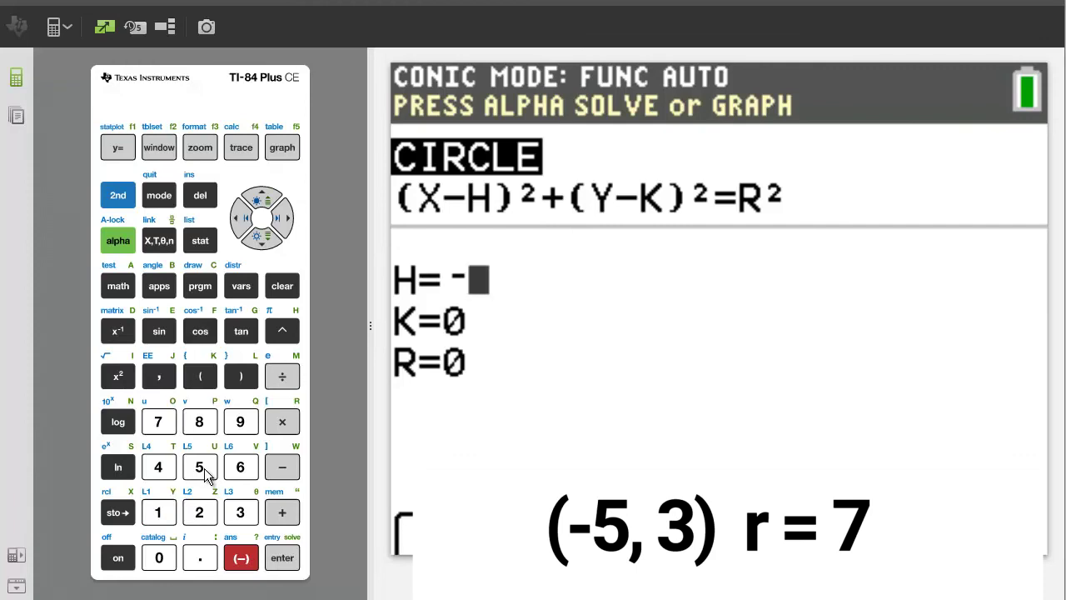
{"action": "left_click", "coordinate": [203, 469]}
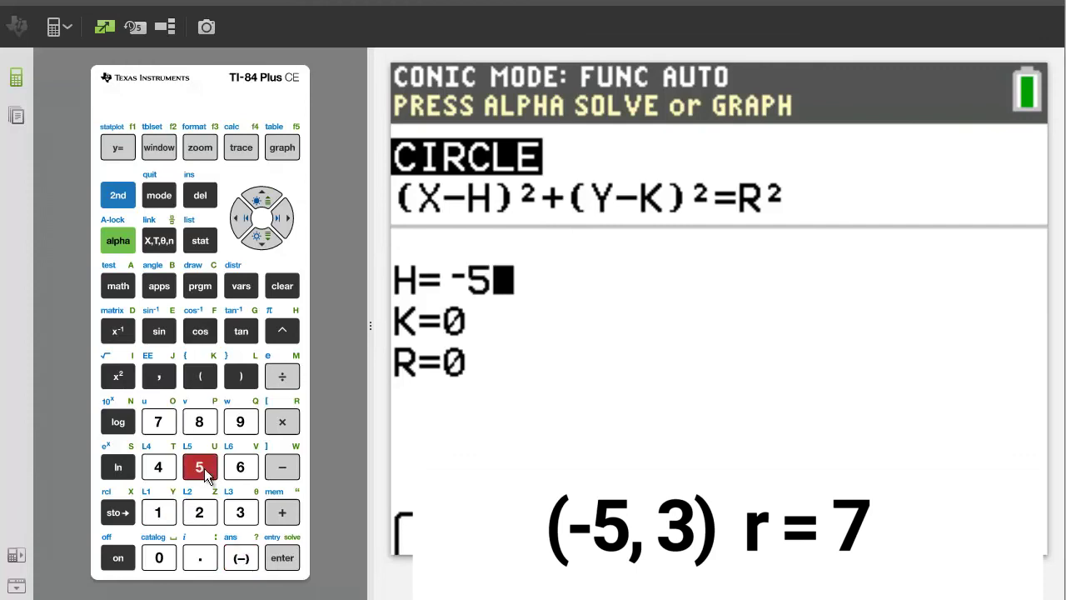
{"action": "left_click", "coordinate": [283, 560]}
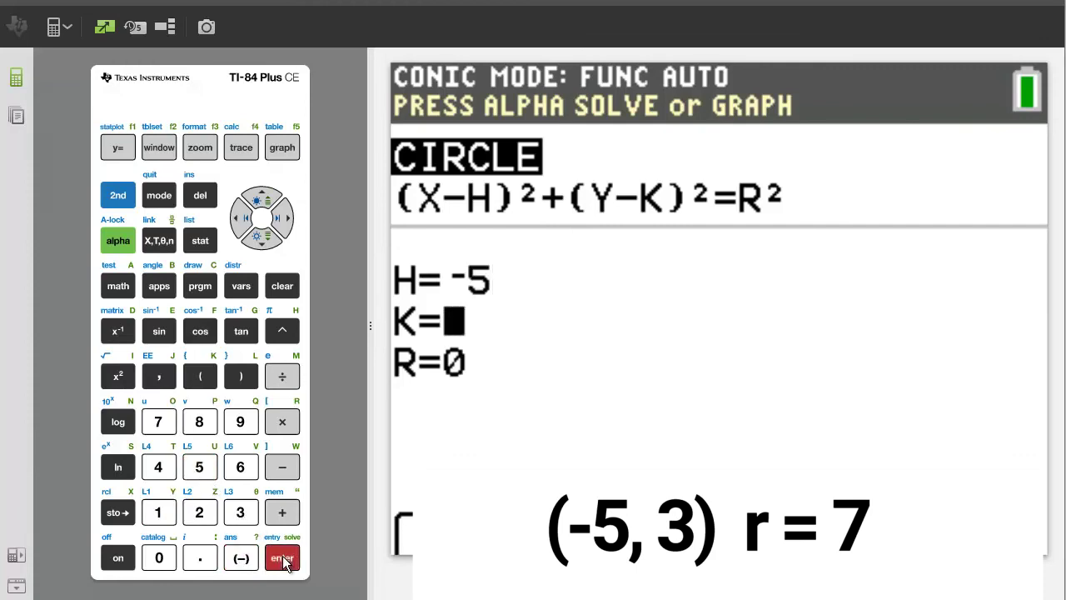
{"action": "left_click", "coordinate": [246, 517]}
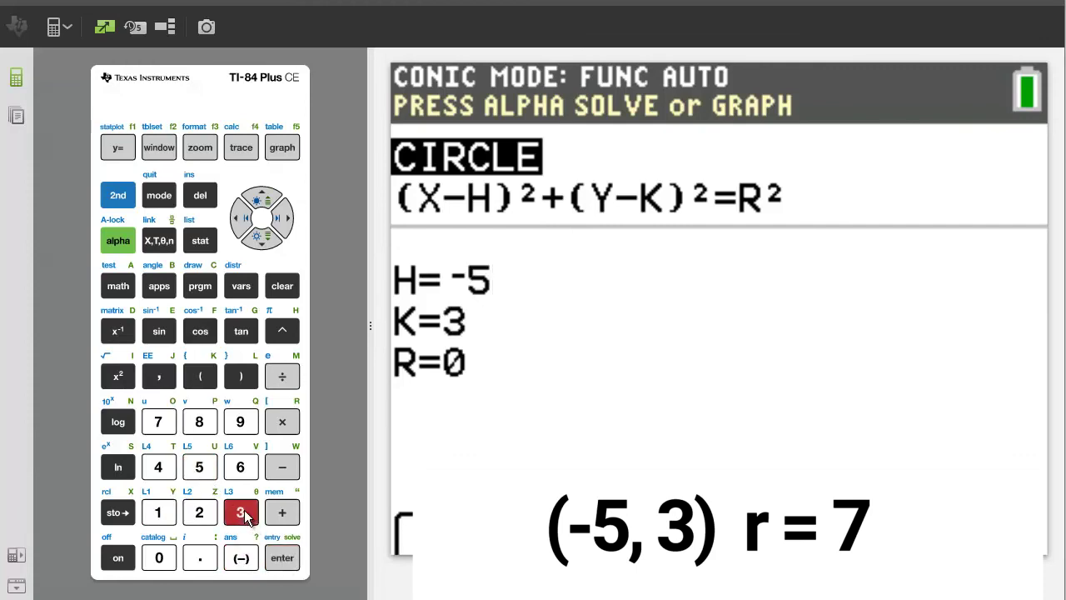
{"action": "left_click", "coordinate": [289, 563]}
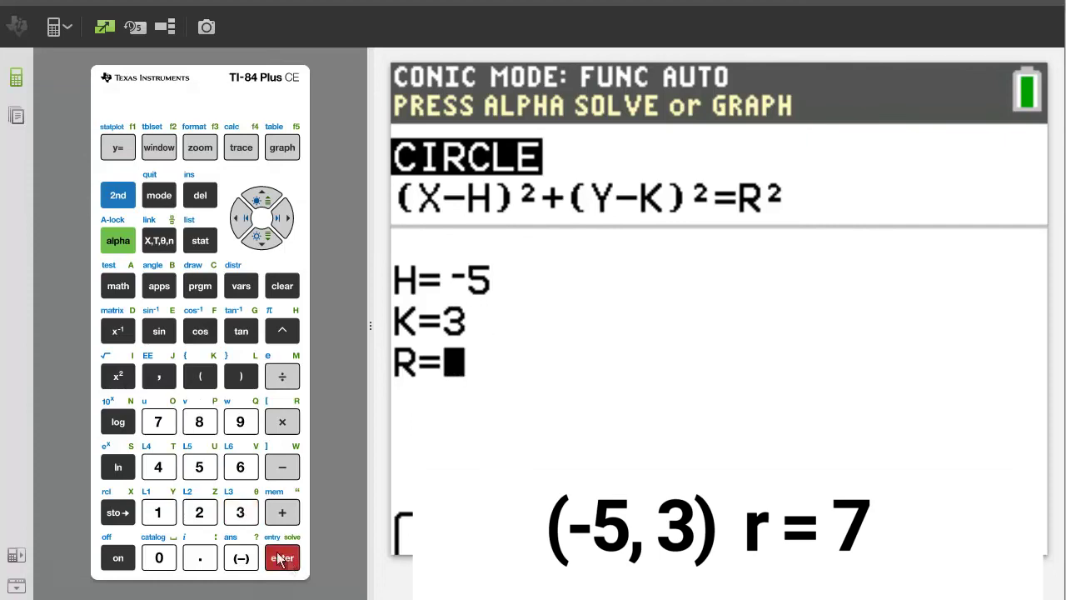
{"action": "left_click", "coordinate": [160, 425]}
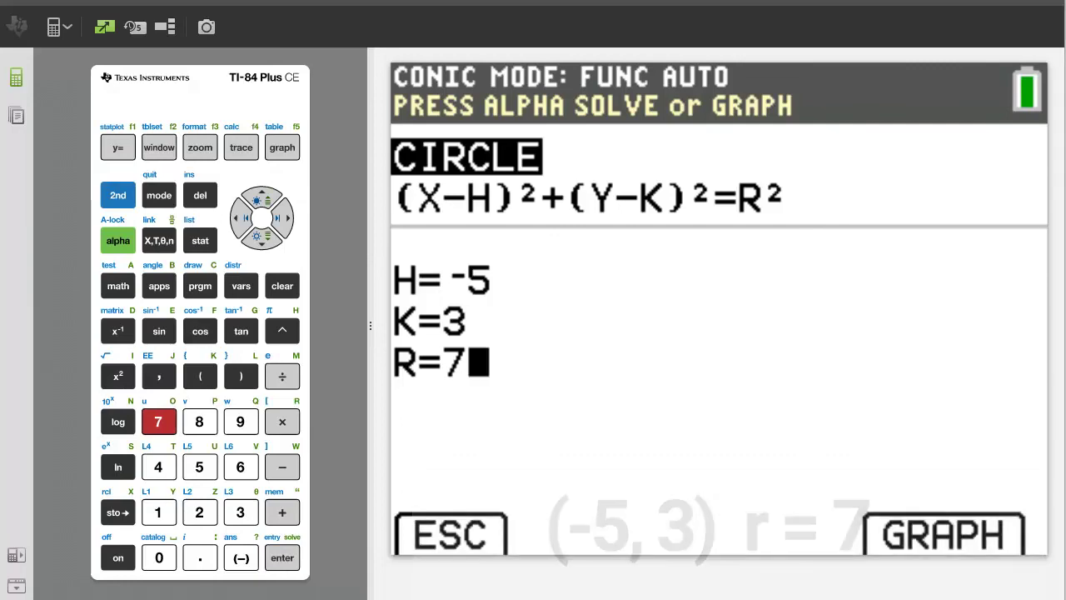
{"action": "left_click", "coordinate": [296, 148]}
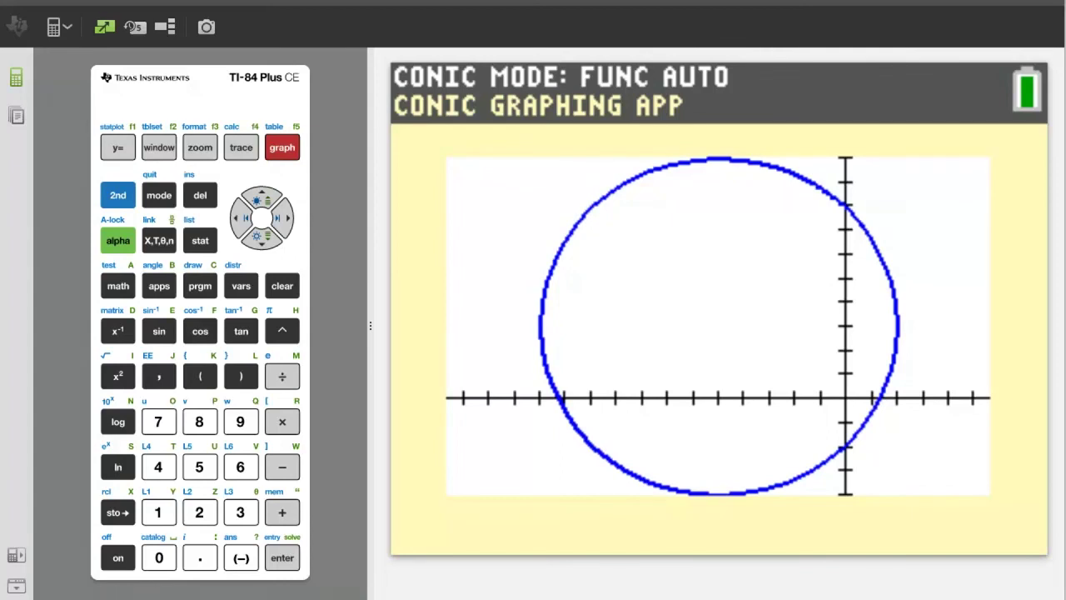
- Quit the circle graph with 2nd, MODE to return to the CONICS menu
{"action": "left_click", "coordinate": [116, 196]}
{"action": "left_click", "coordinate": [160, 197]}
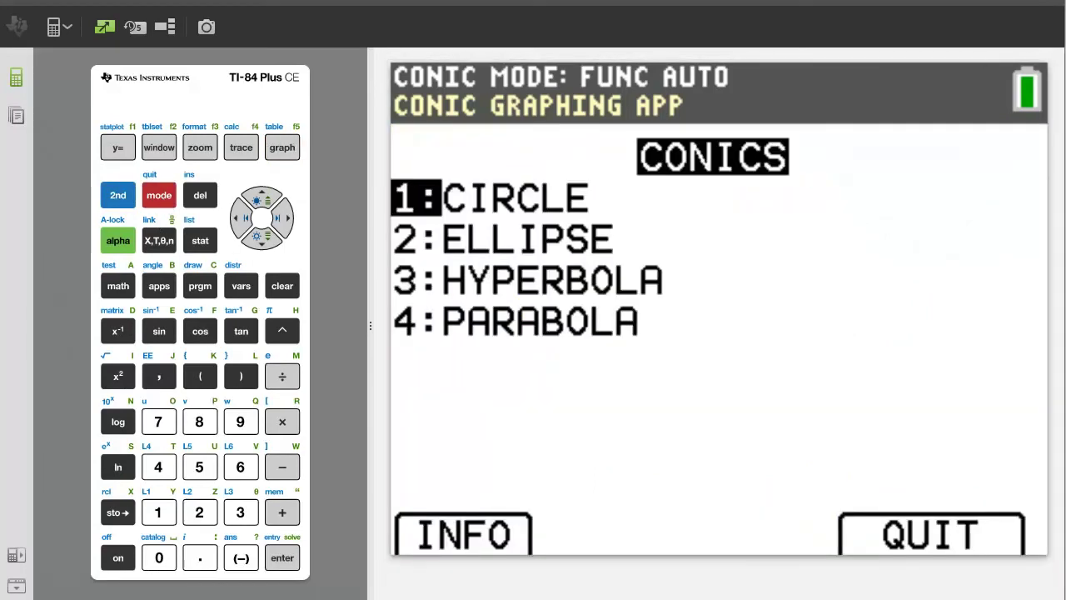